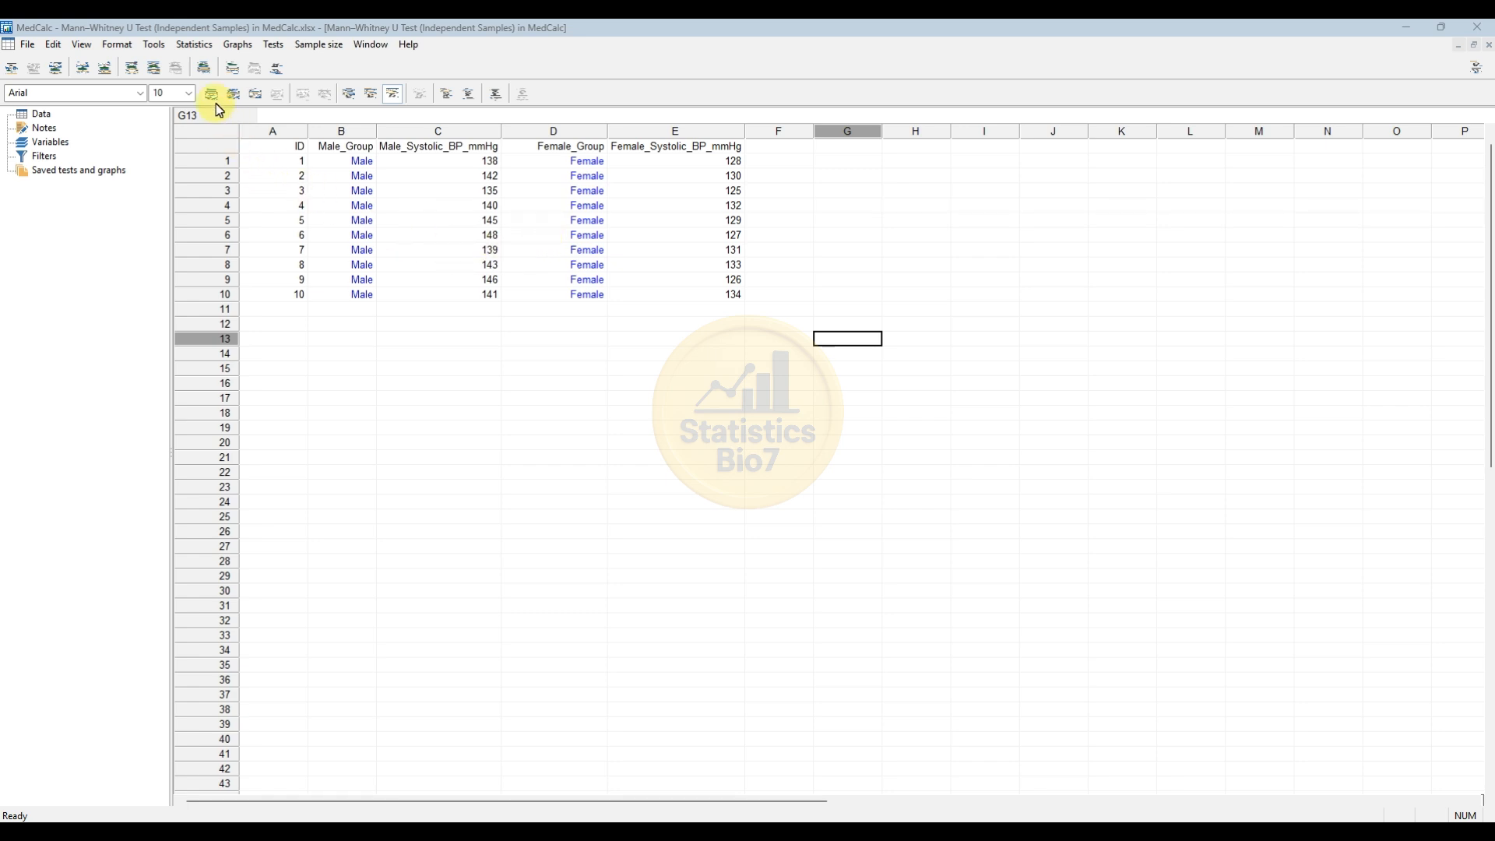
Open the Mann-Whitney test for independent samples and move its dialog clear of the data columns.
click(204, 47)
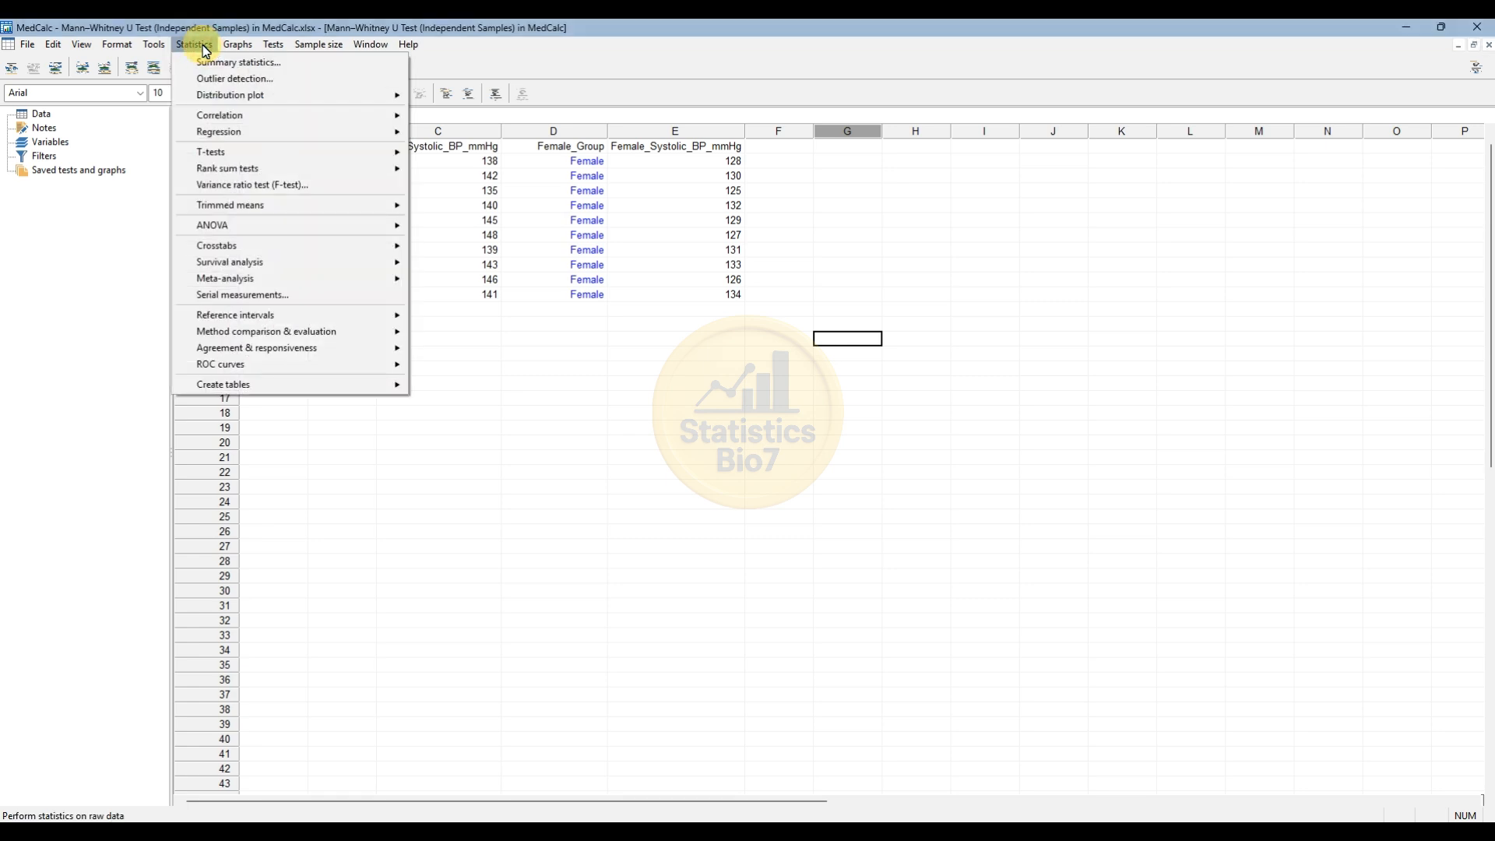
mouse_move(241, 166)
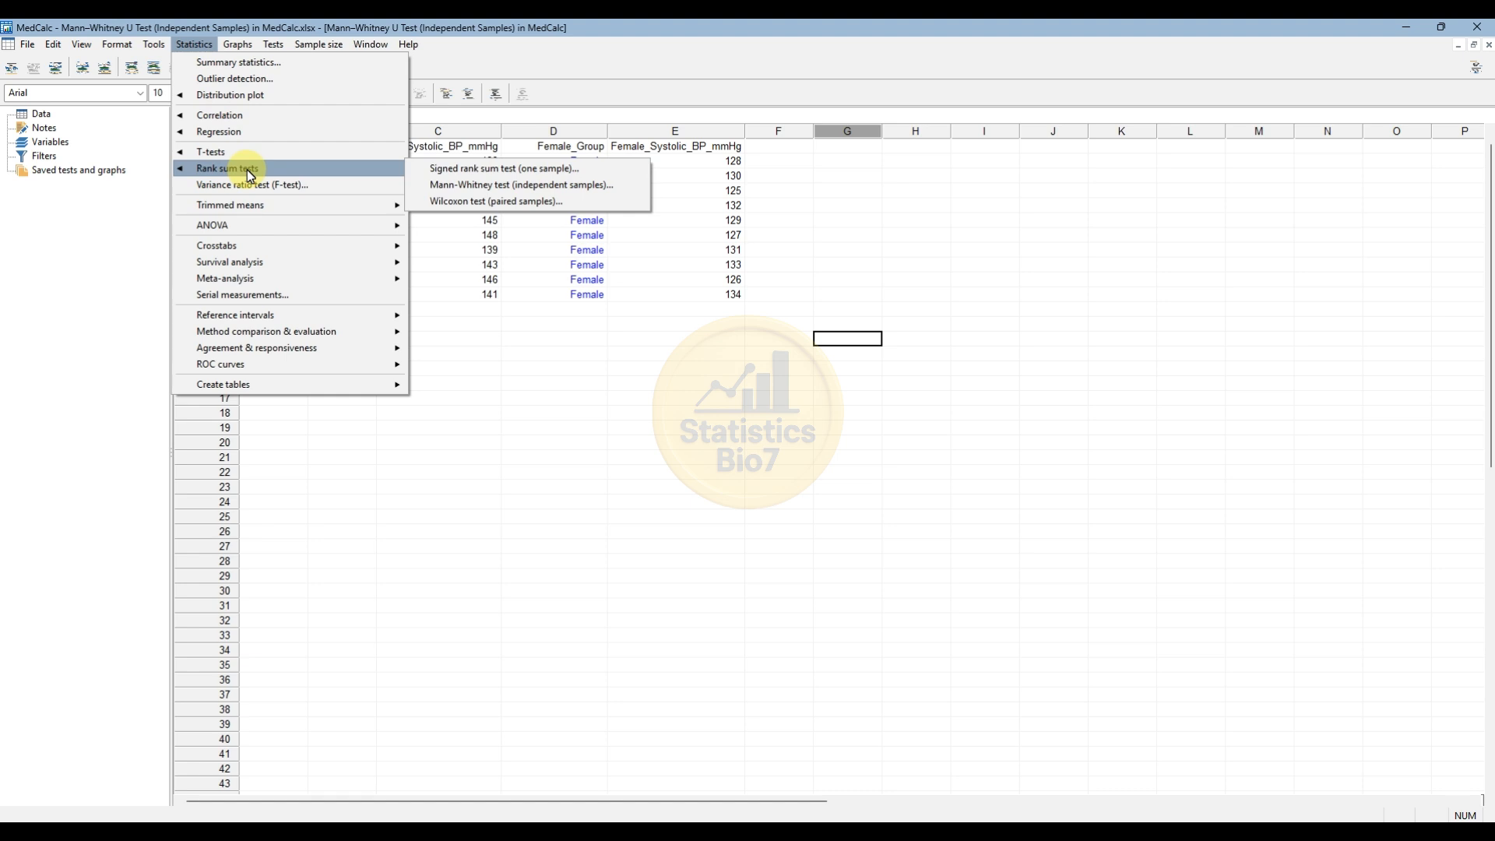
click(496, 193)
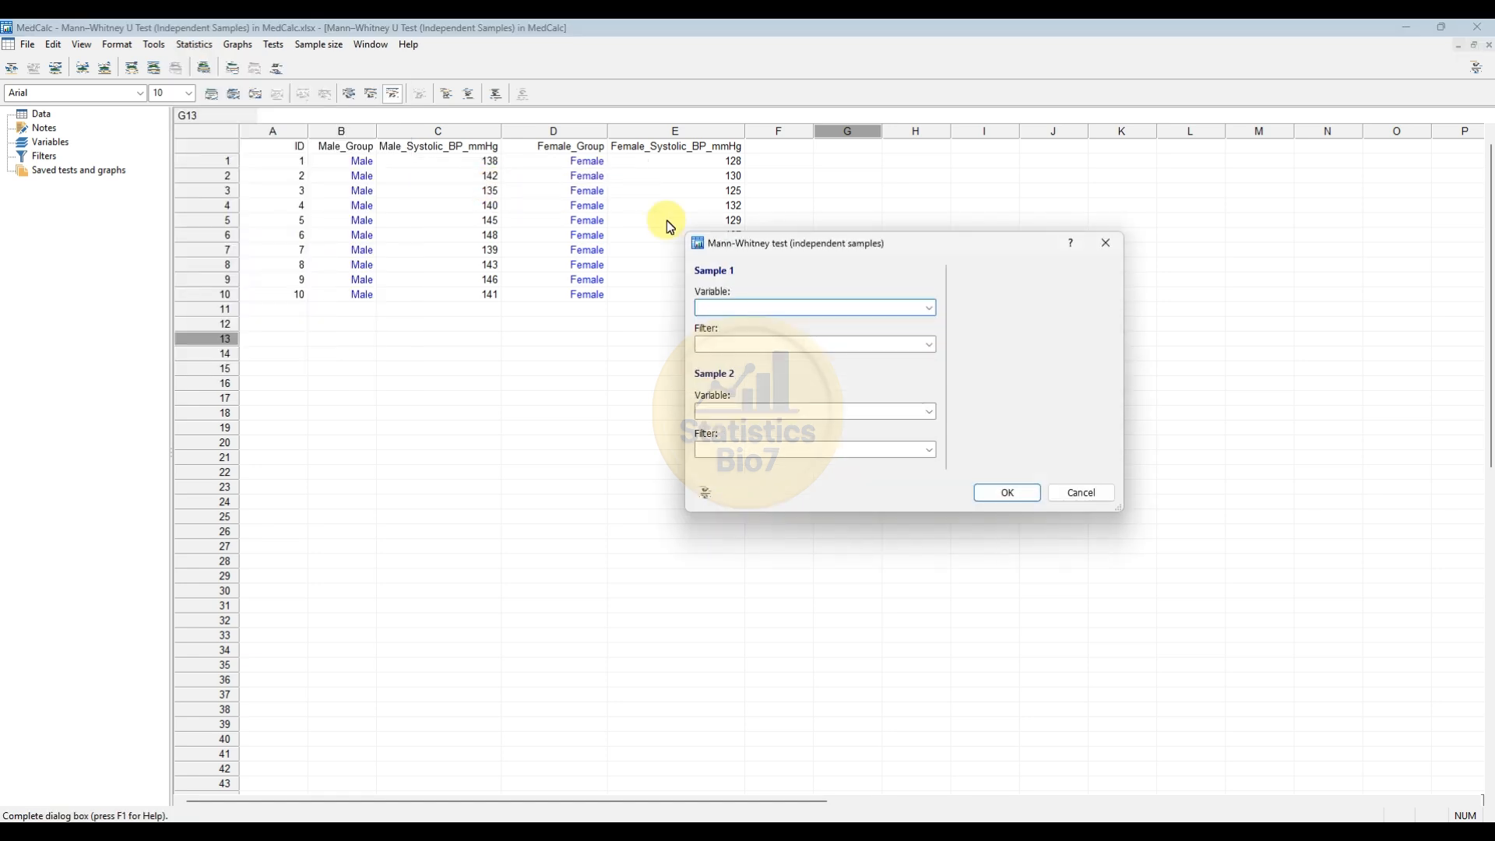
drag(778, 243, 499, 245)
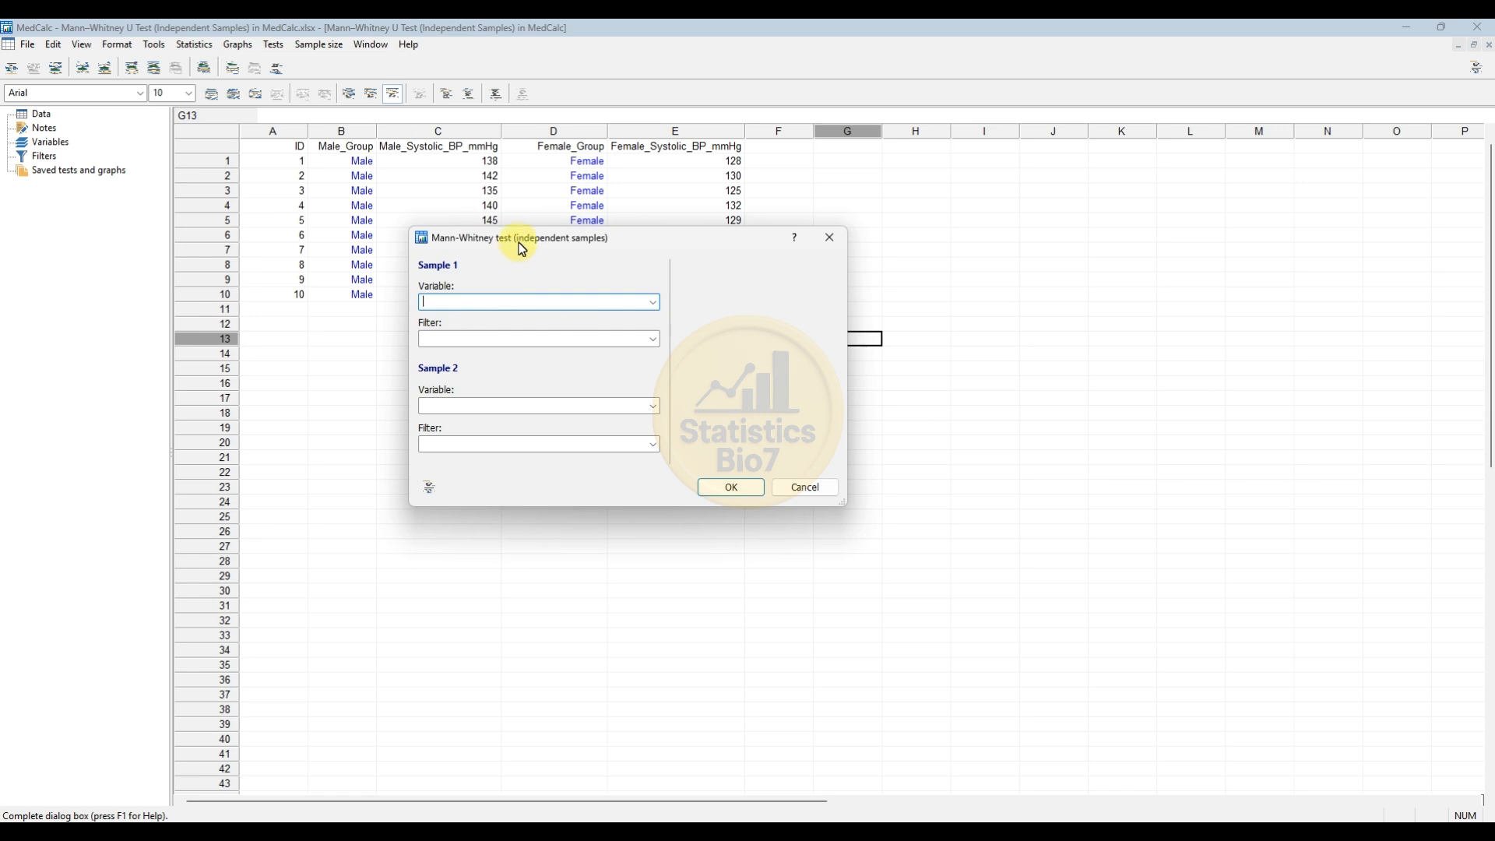
drag(522, 244, 598, 273)
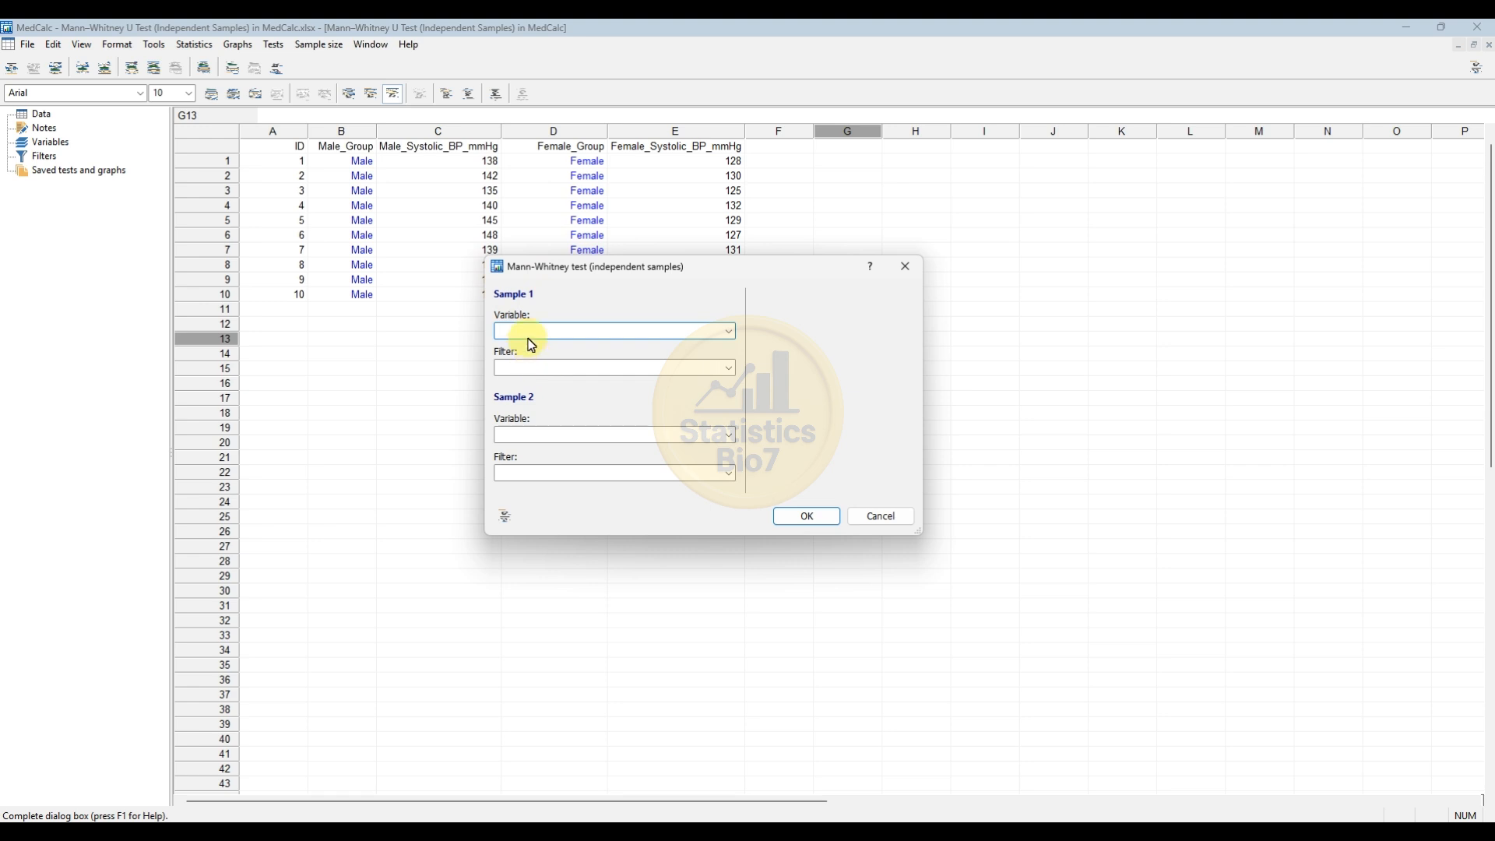
Run the test with Male_Systolic_BP_mmHg as the Sample 1 variable and Female_Systolic_BP_mmHg as the Sample 2 variable.
click(730, 333)
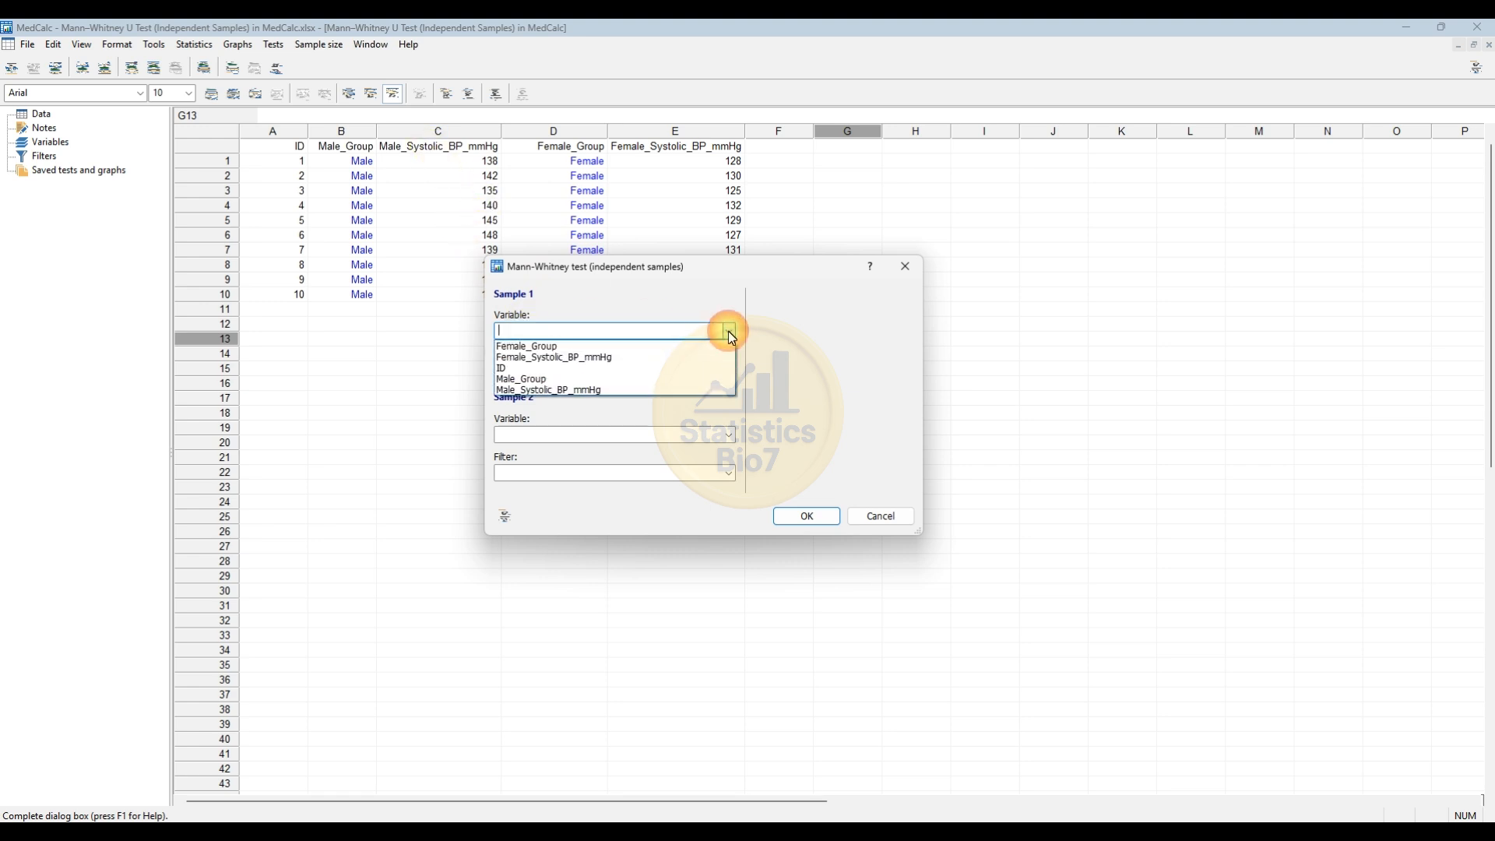
click(599, 390)
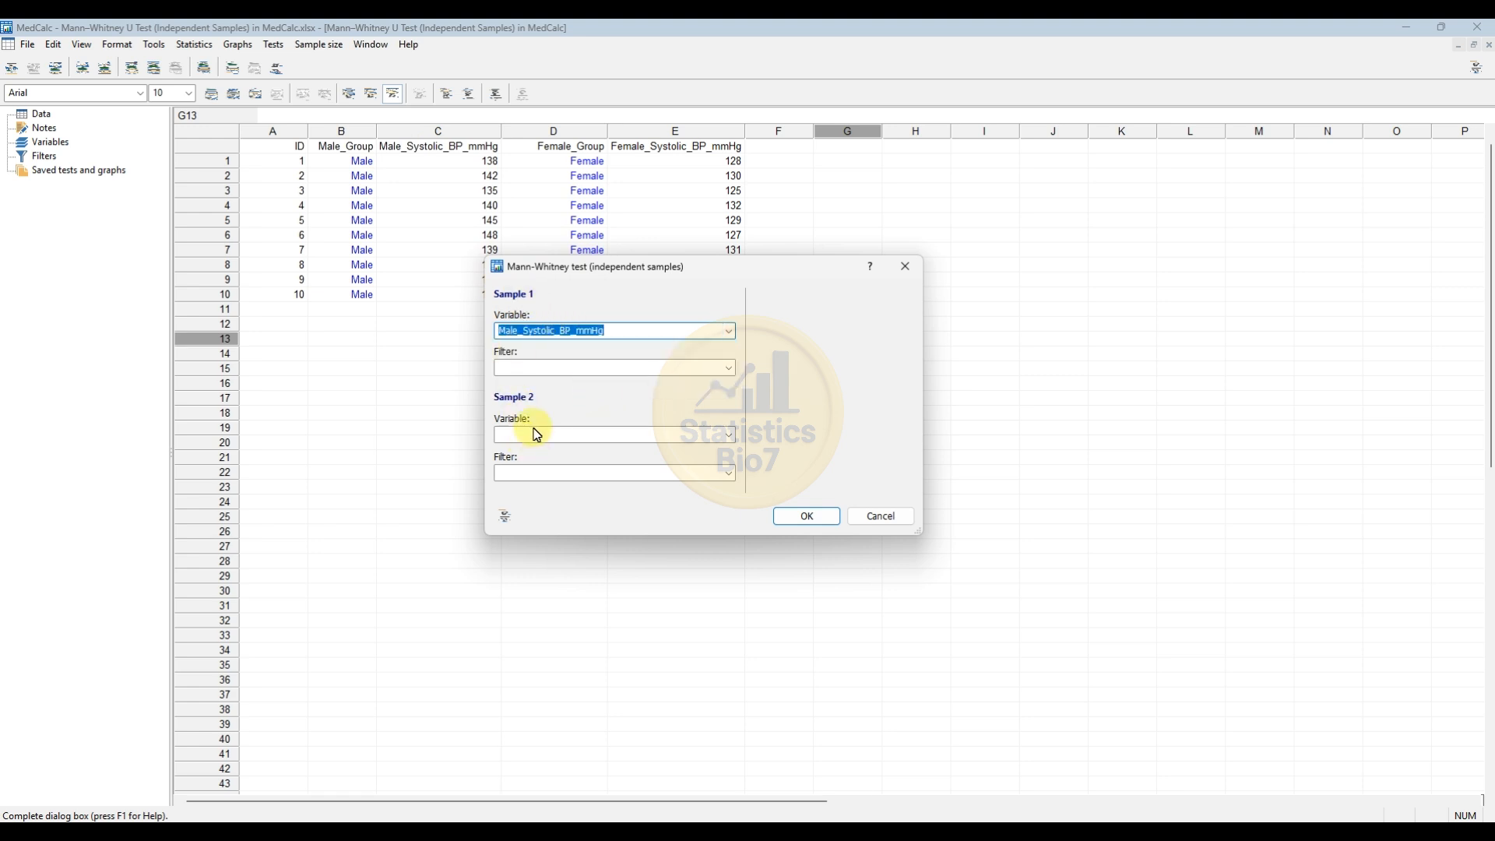
click(733, 440)
click(645, 459)
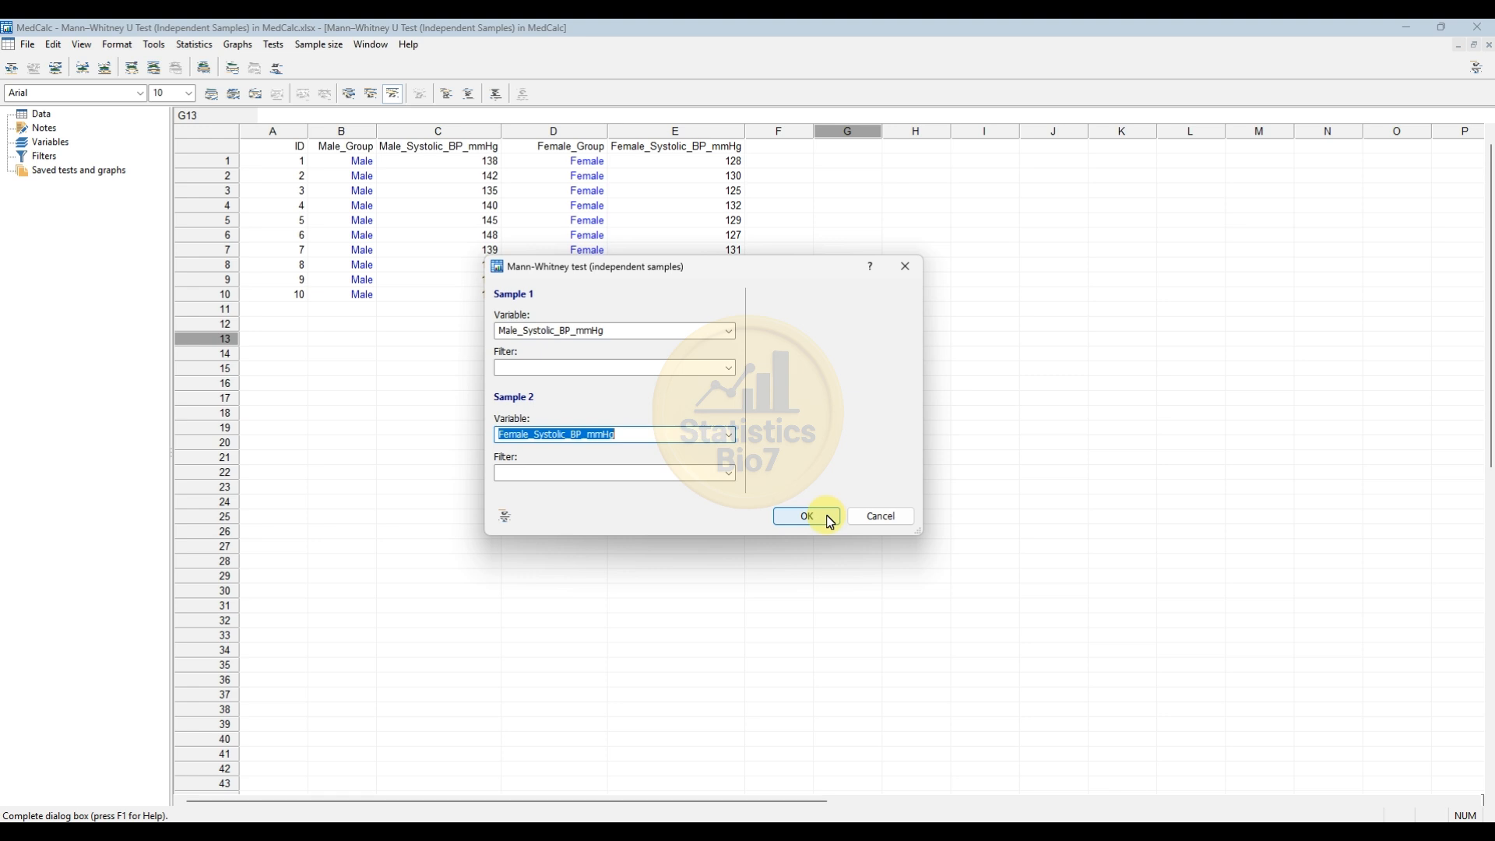
click(807, 516)
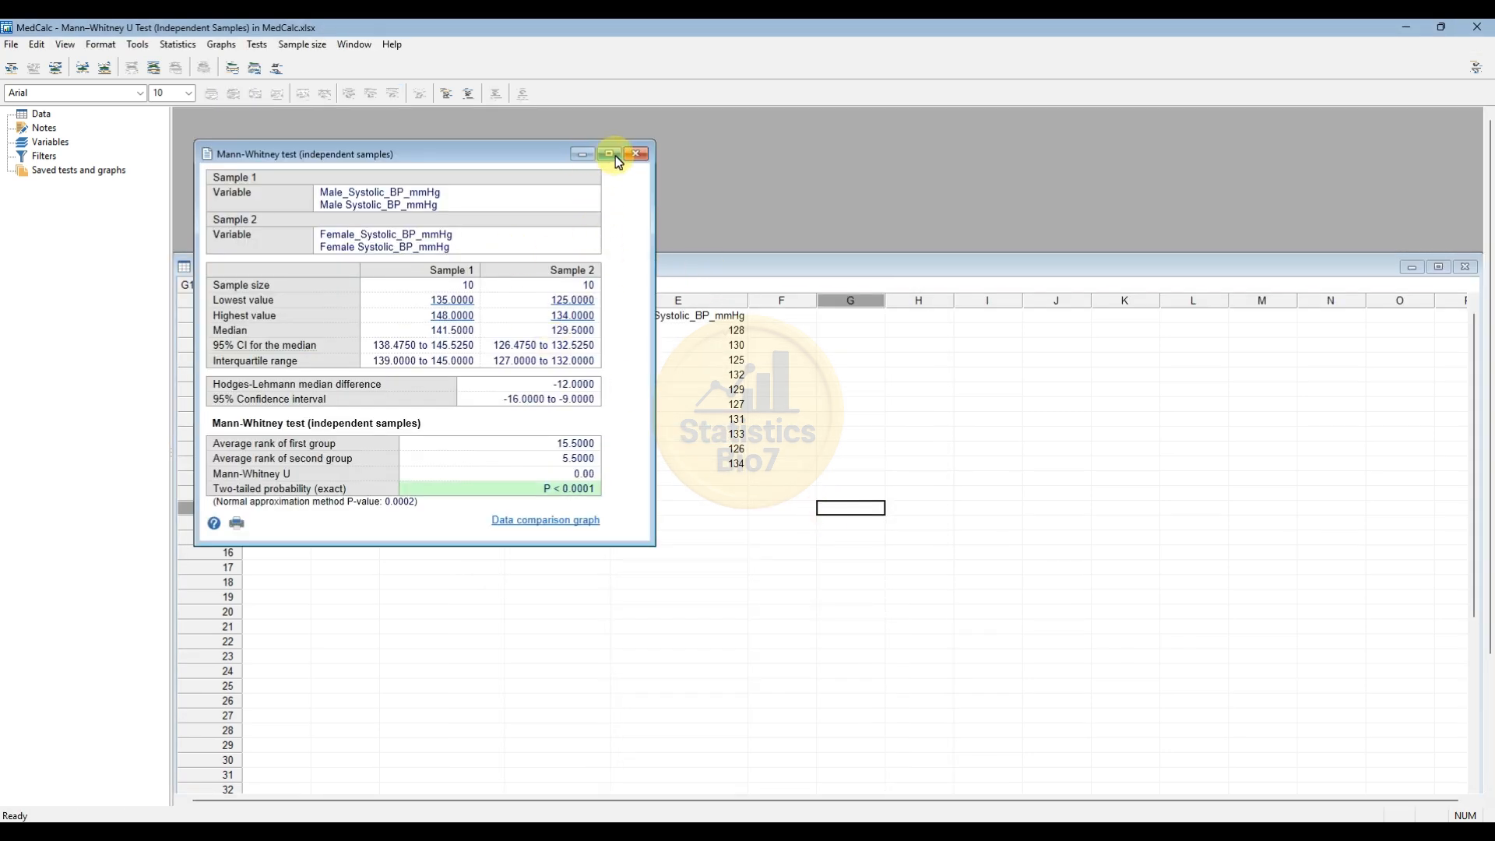
Examine the Sample 1 and Sample 2 columns in the Mann-Whitney test results.
drag(458, 156, 500, 156)
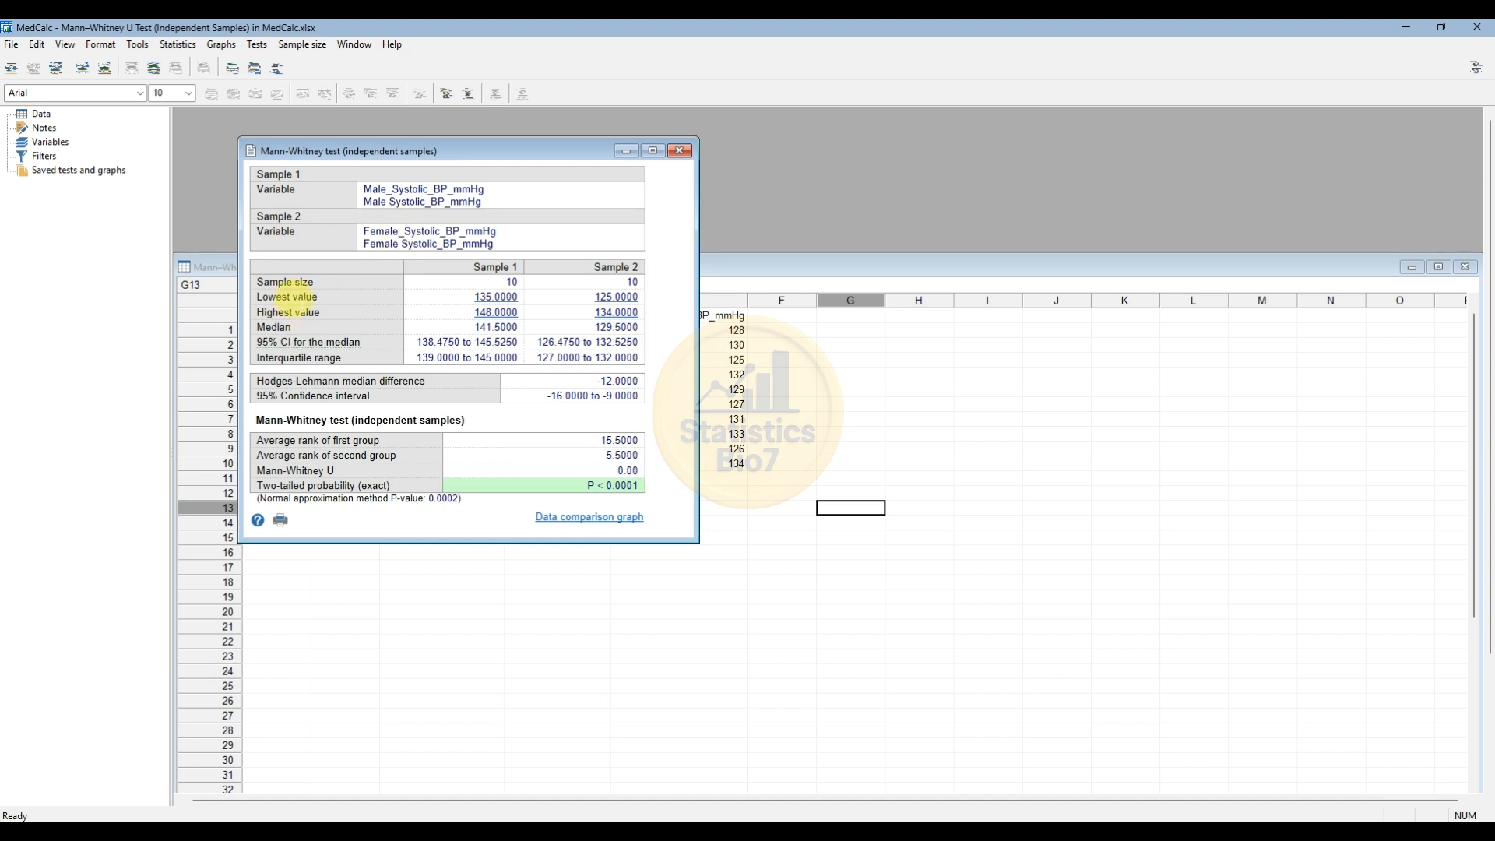
drag(471, 267, 512, 267)
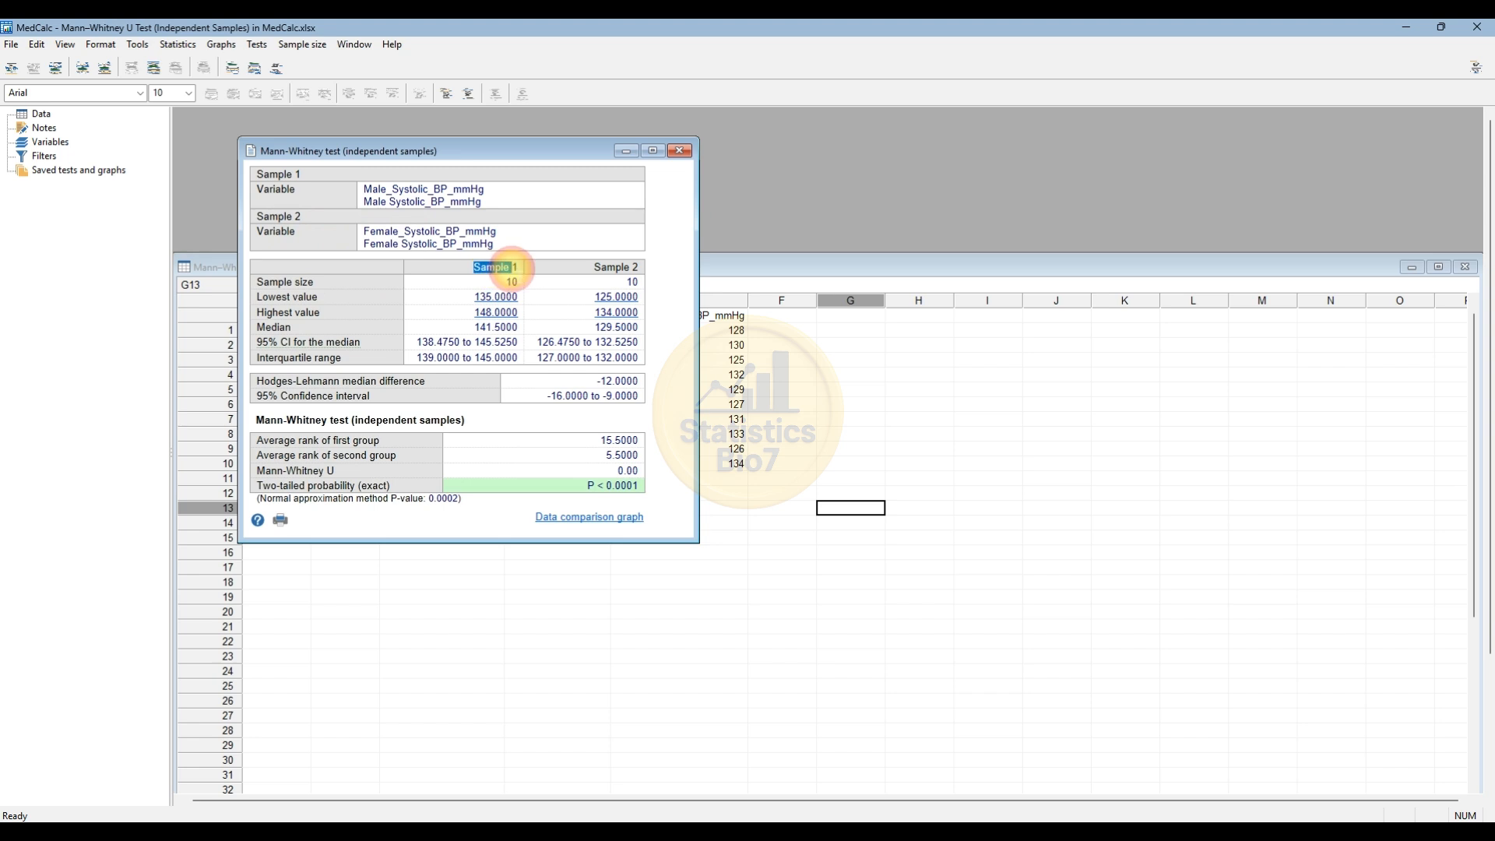
drag(582, 270, 627, 269)
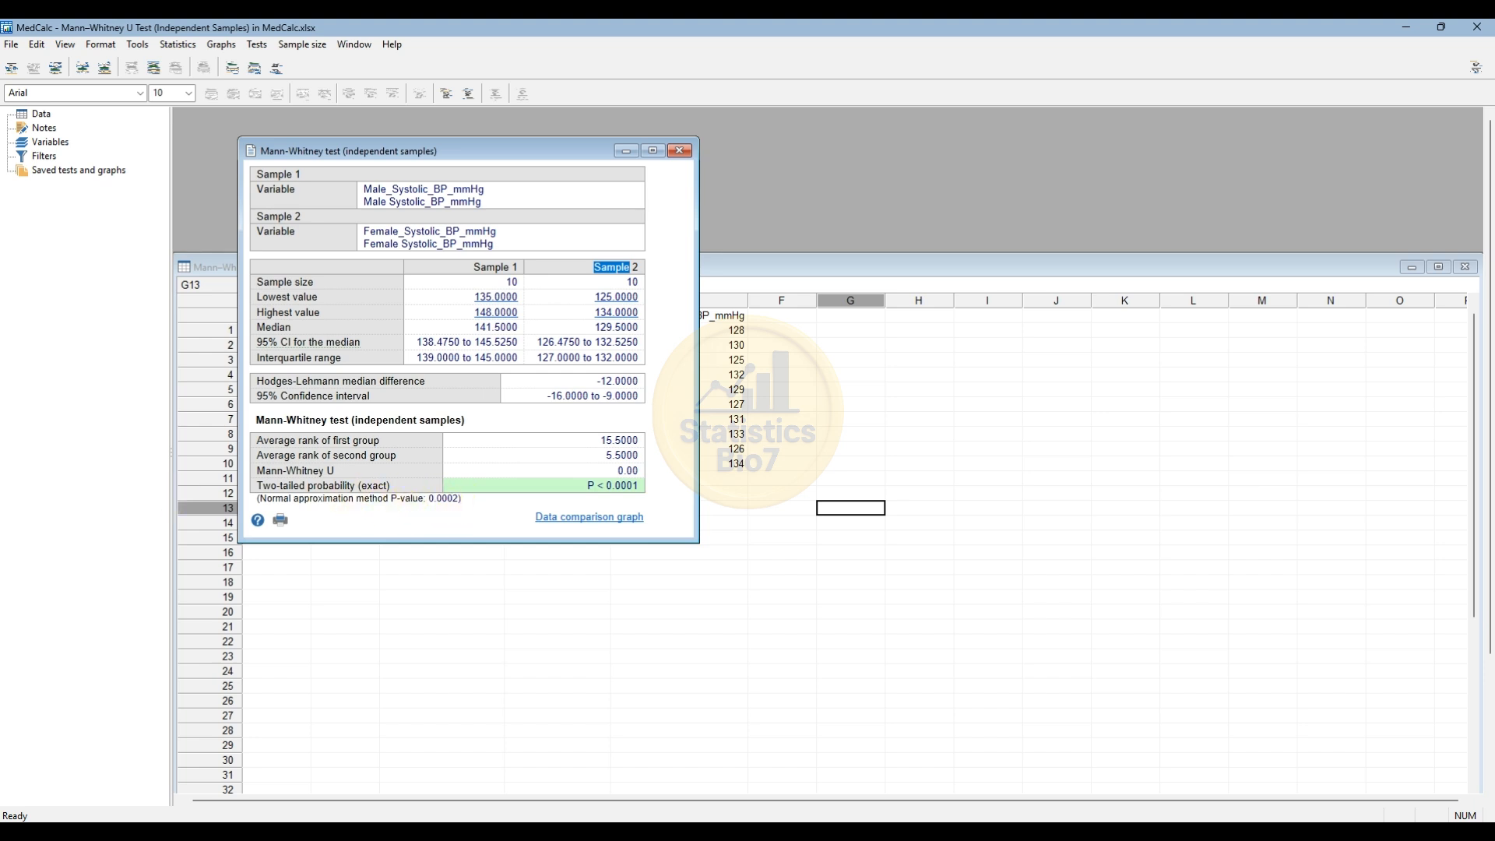
Open the data comparison graph settings from the test results and move the dialog to a clear area.
click(574, 524)
drag(702, 421, 751, 288)
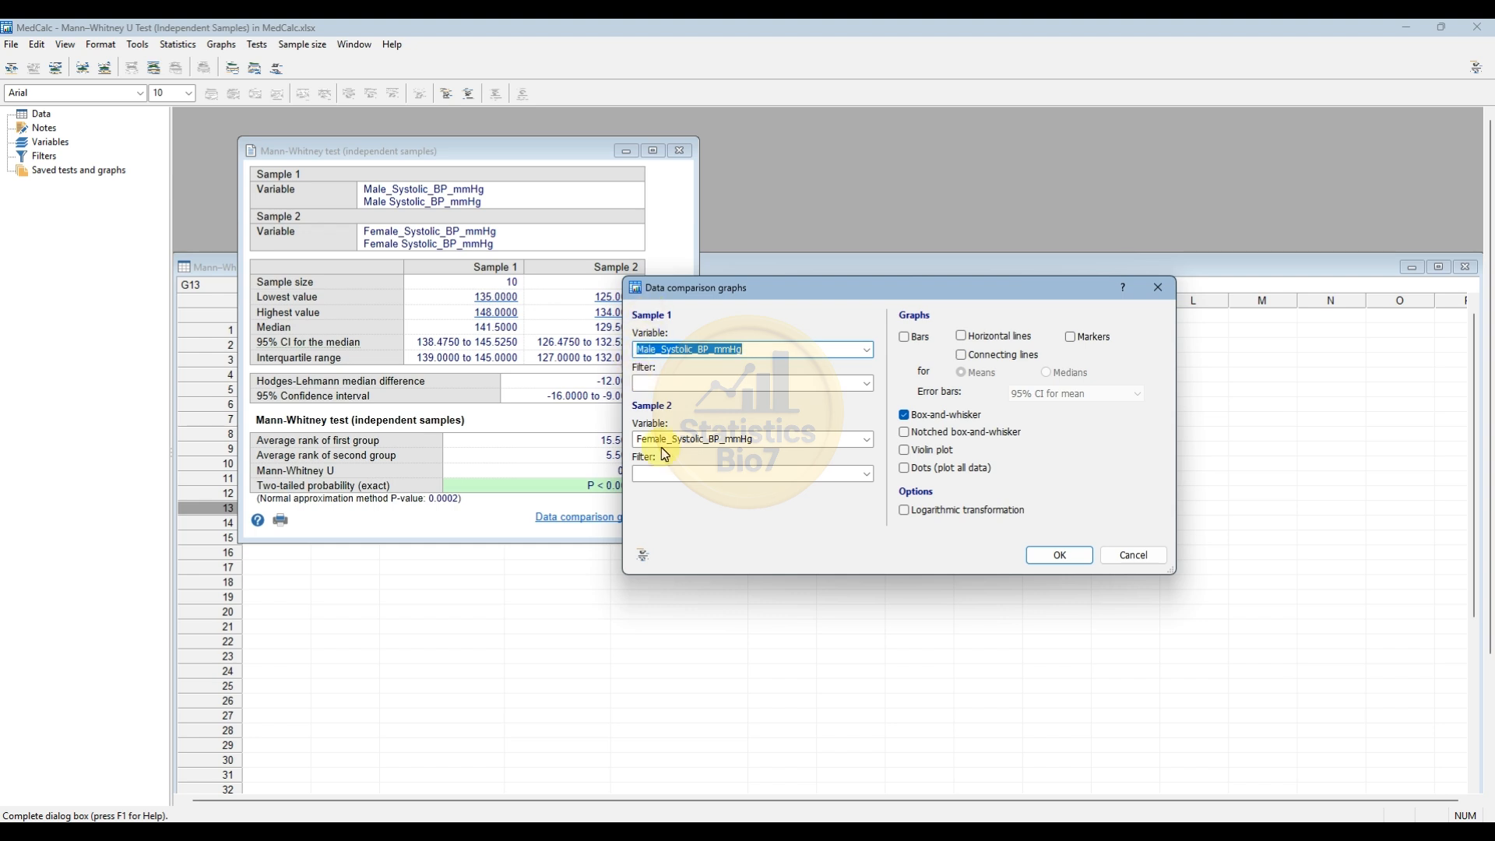
Try bars of means in place of box-and-whisker, look through the error bar choices, and switch back to box-and-whisker only.
click(906, 340)
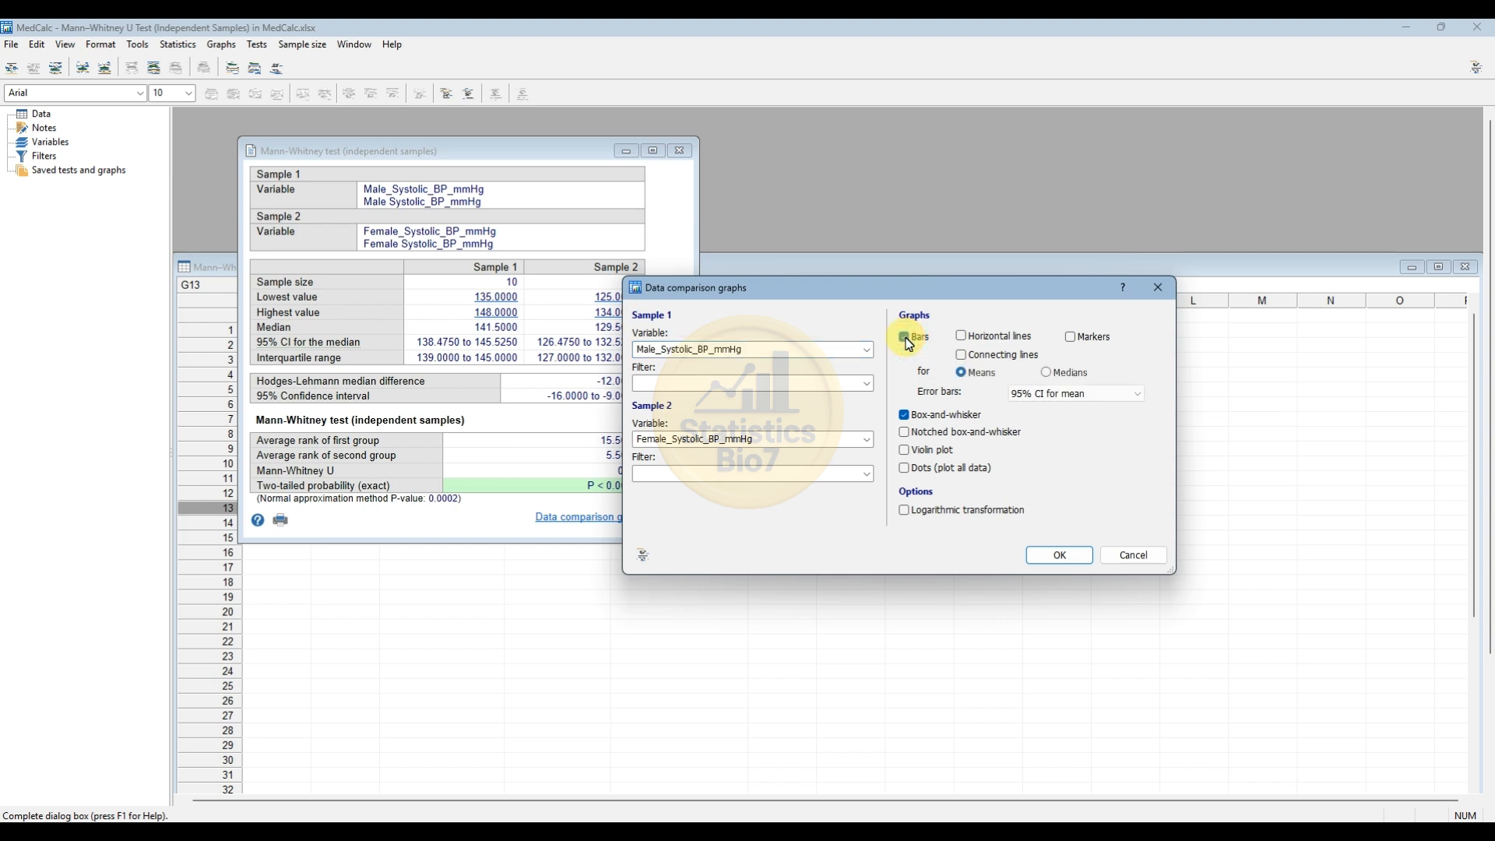
click(904, 415)
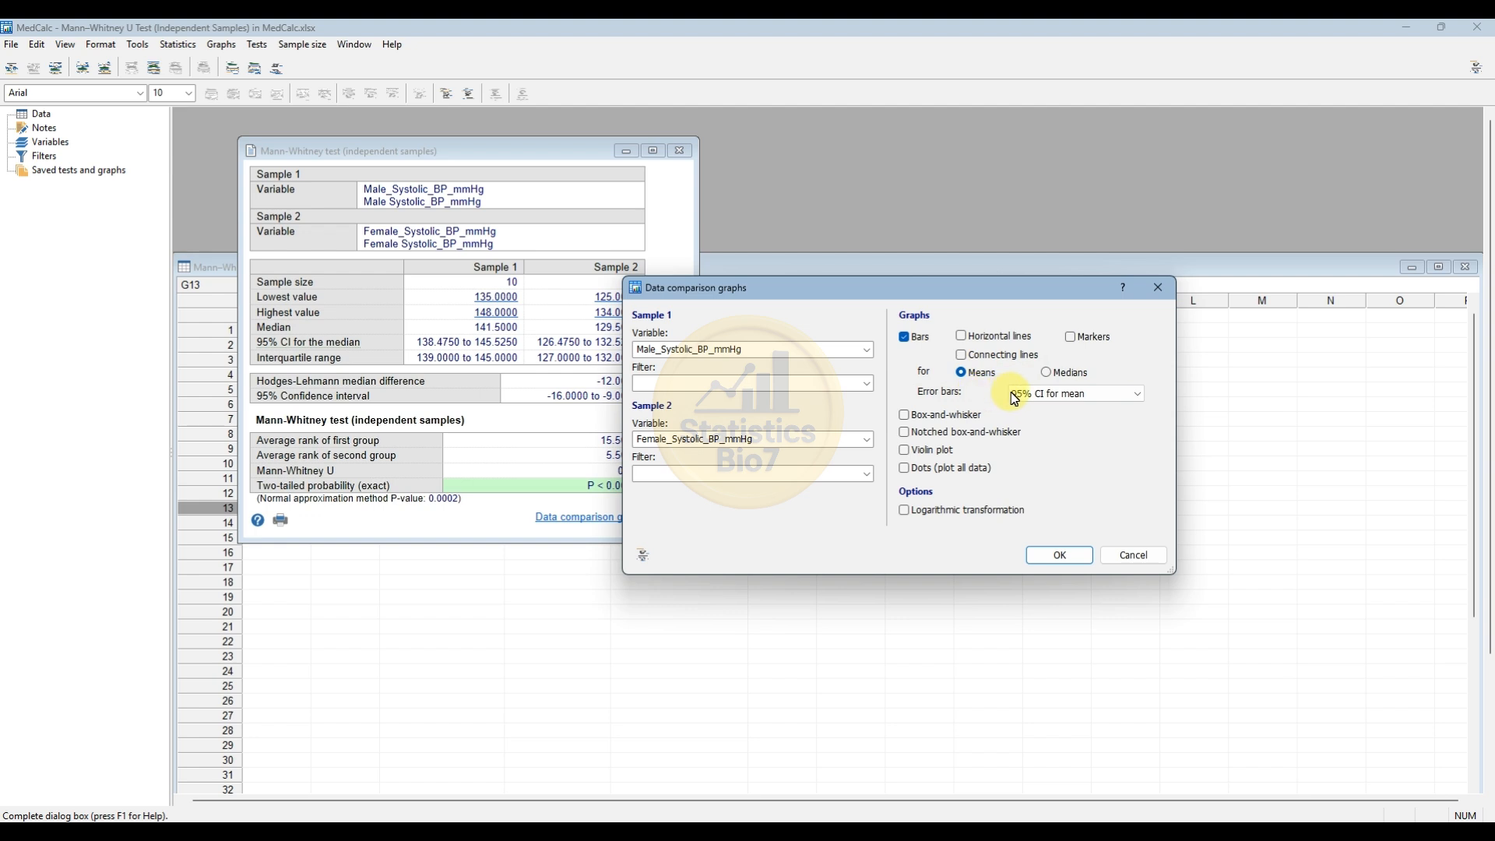
click(1135, 395)
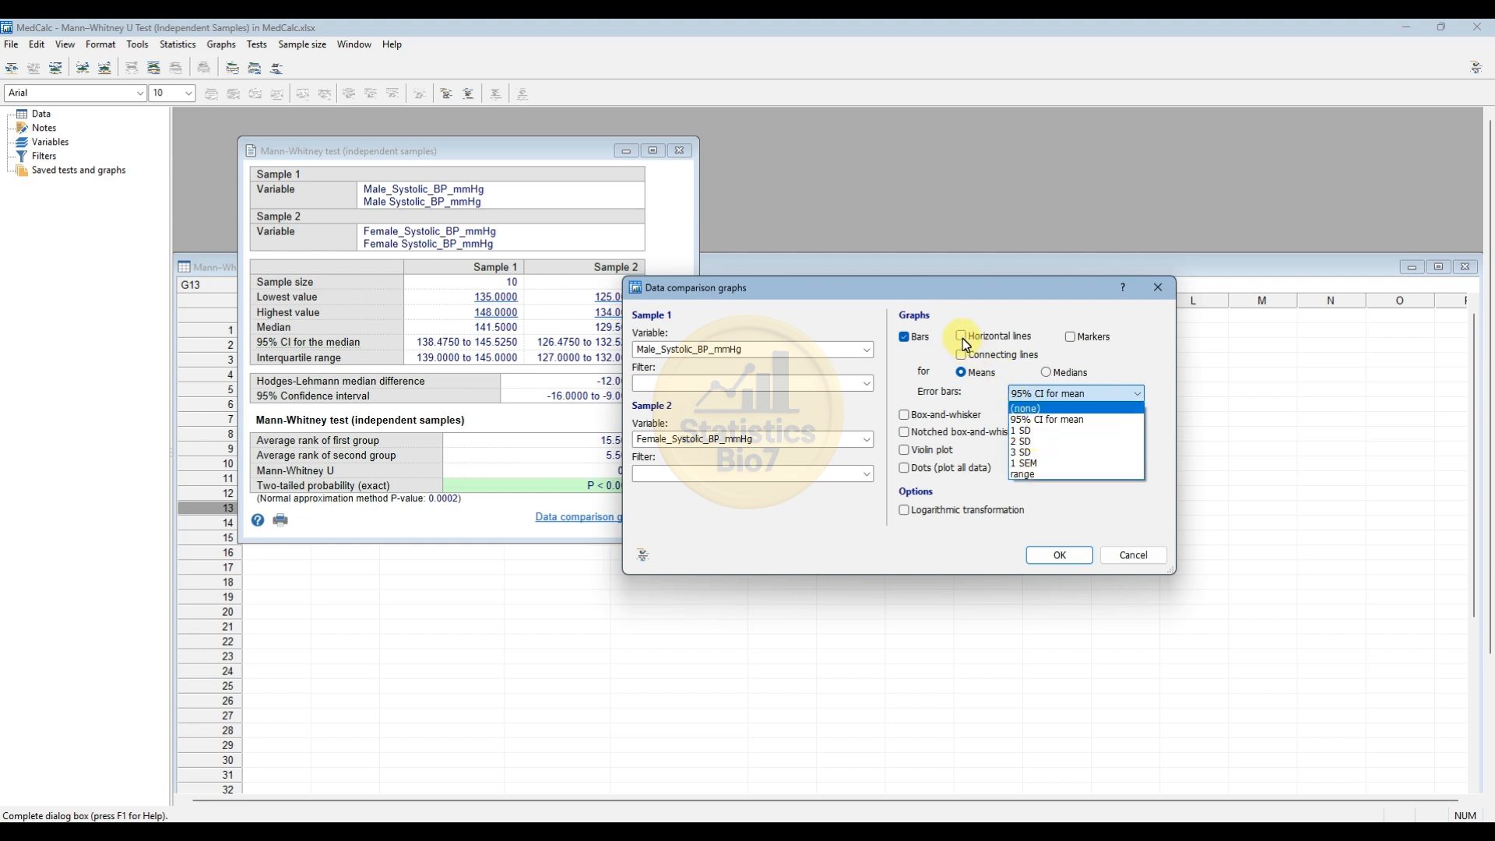
click(1047, 351)
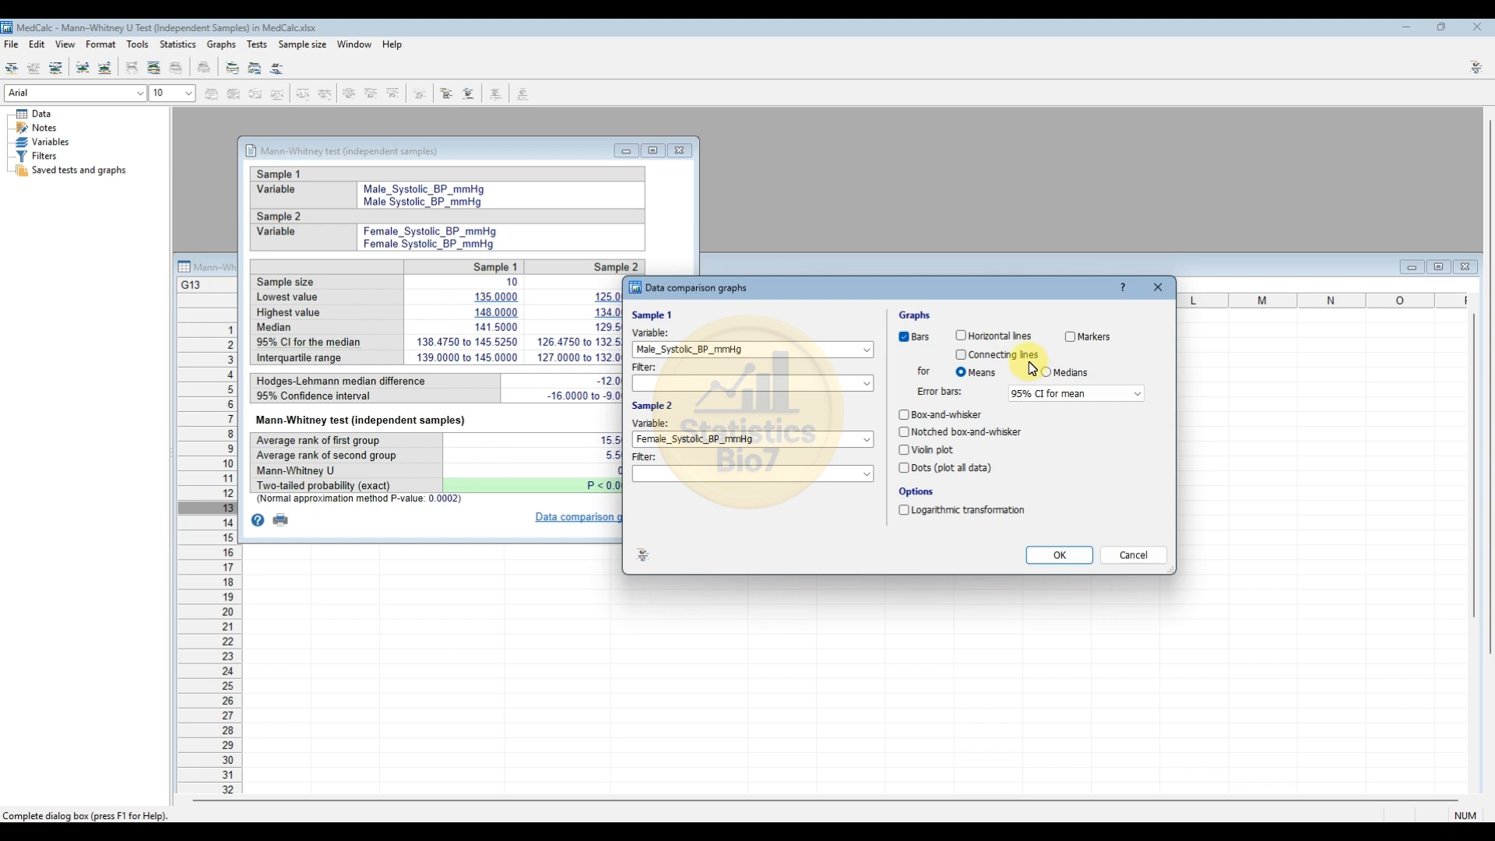
click(904, 417)
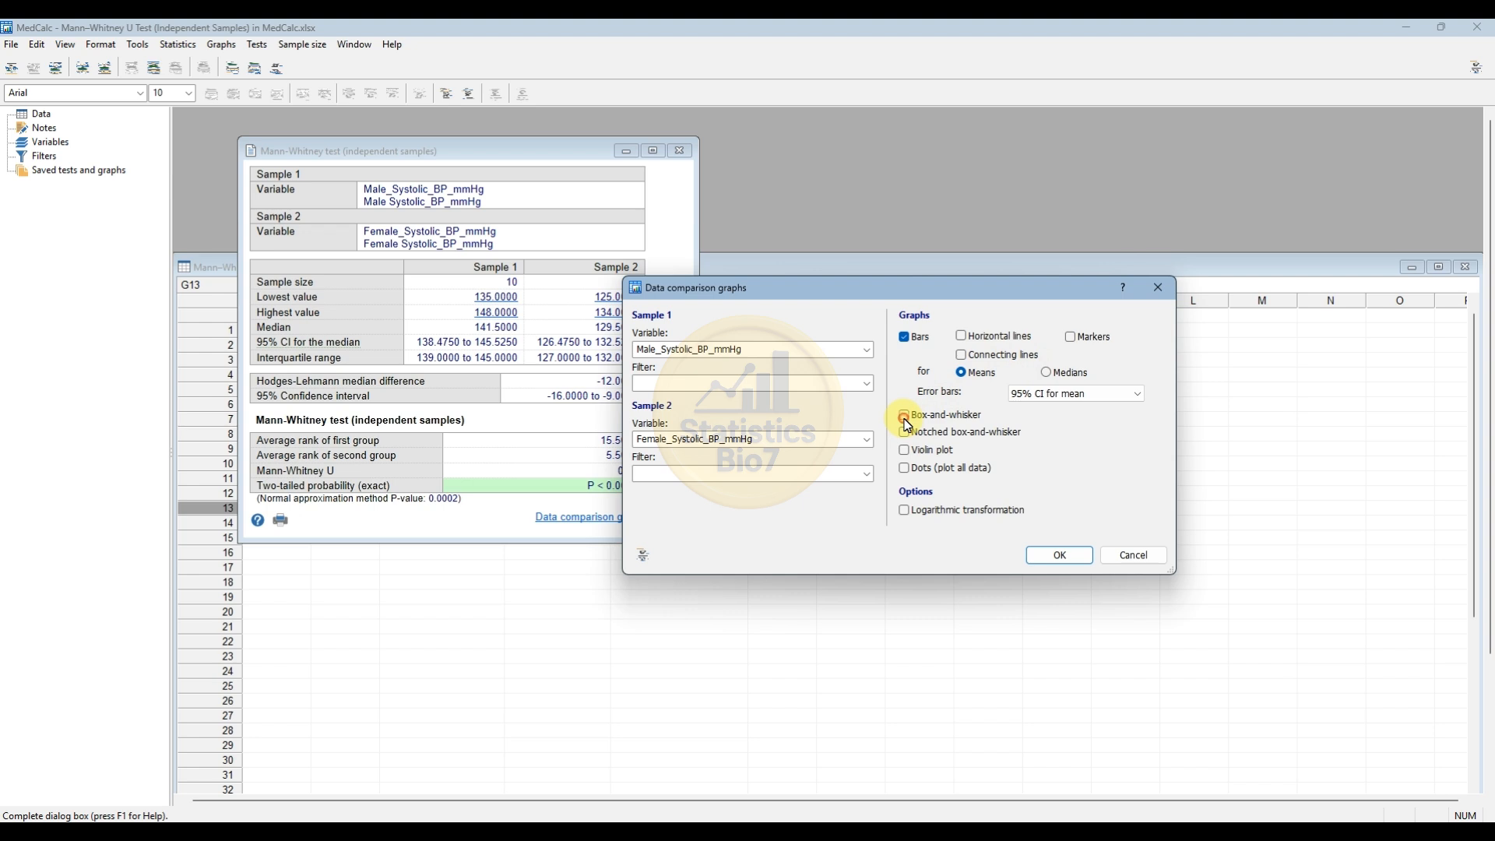
click(911, 344)
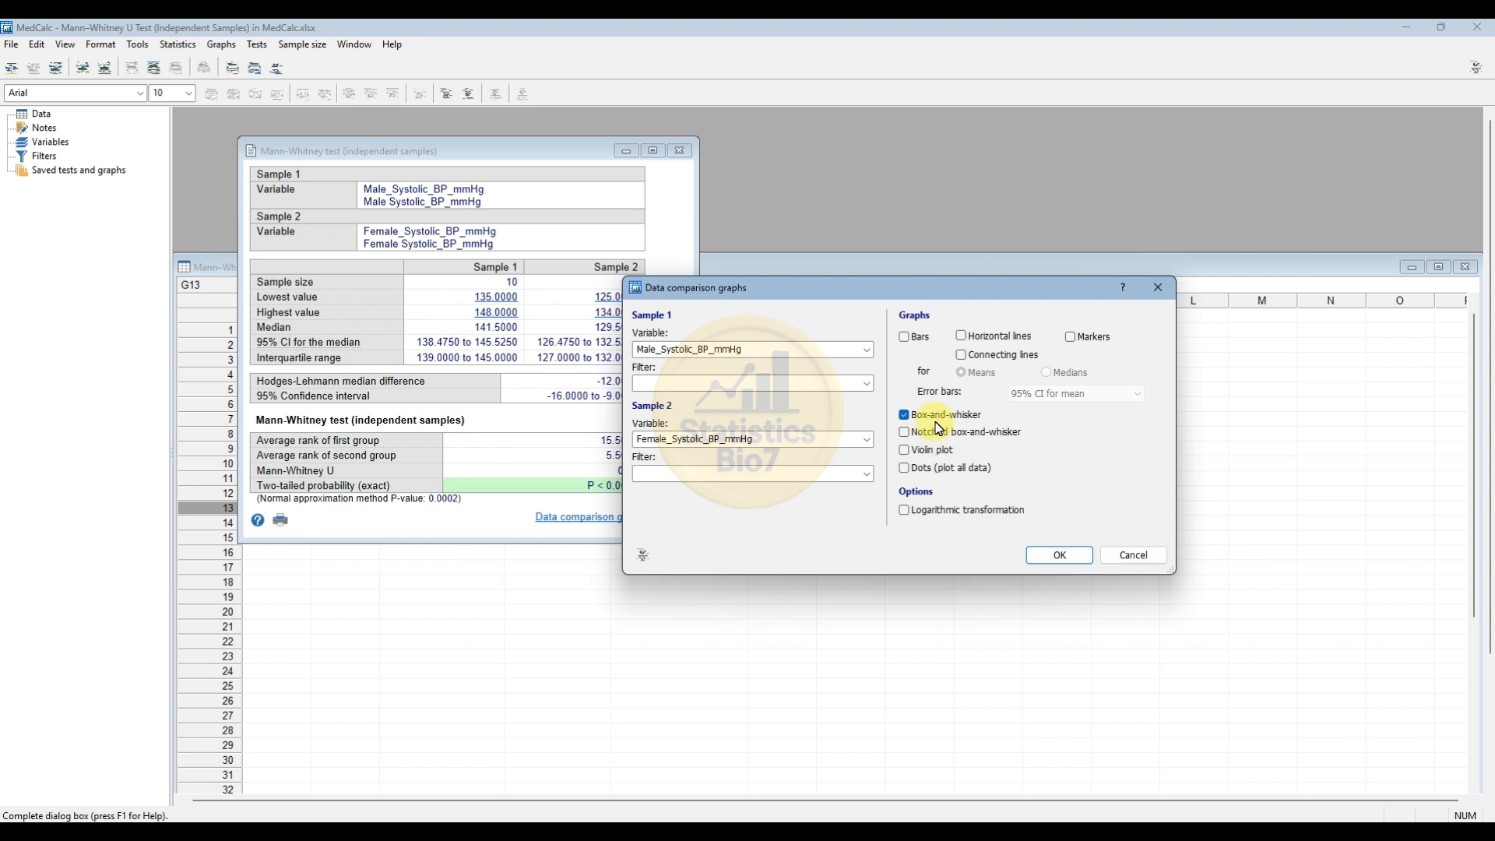
Create the box-and-whisker comparison graph, place it beside the test results, and hide its grid lines.
click(1048, 554)
drag(390, 177, 508, 166)
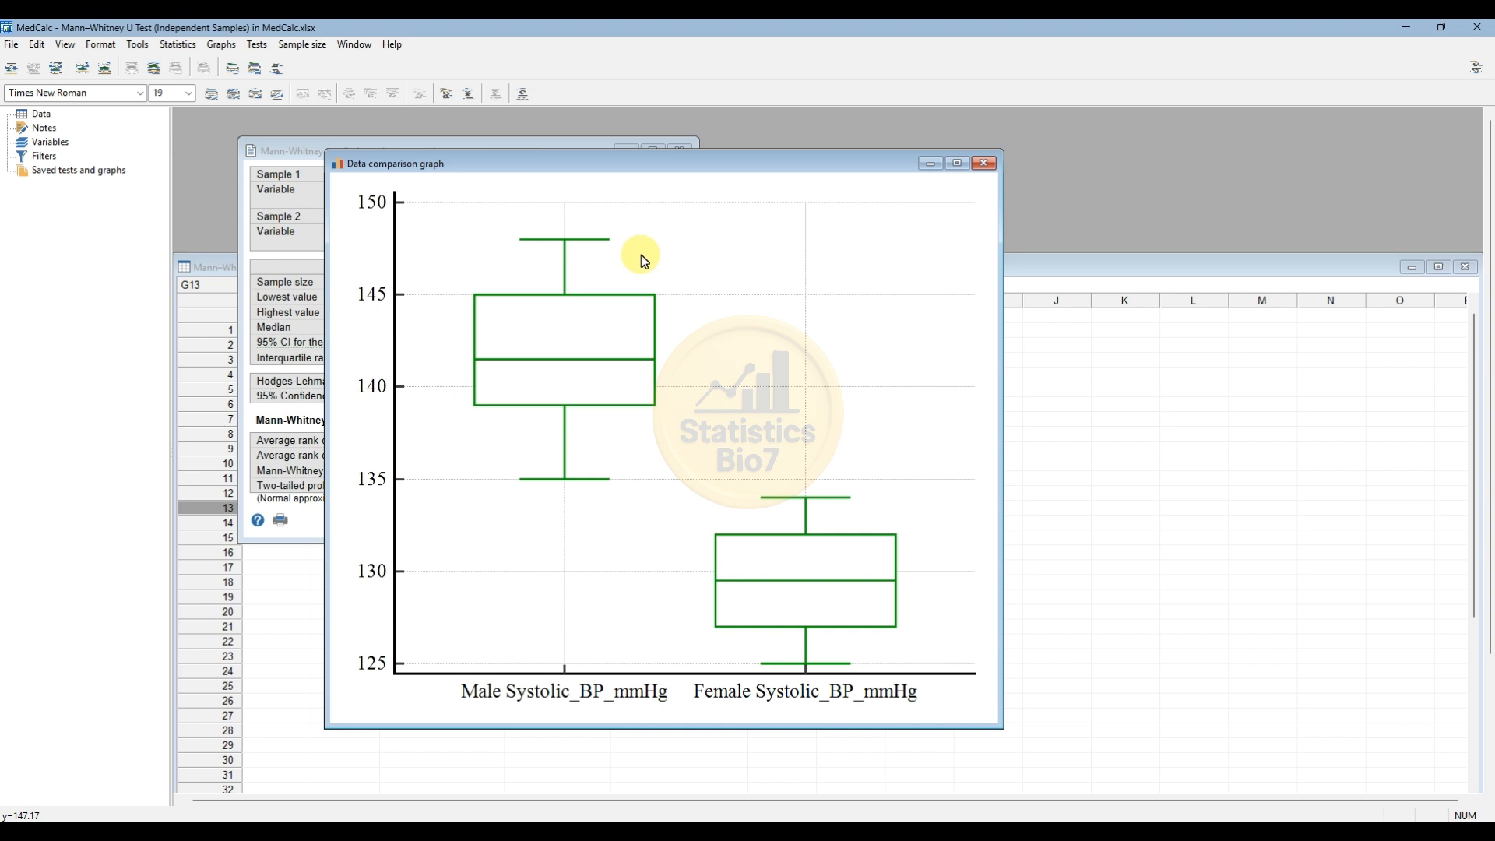
drag(586, 167, 873, 166)
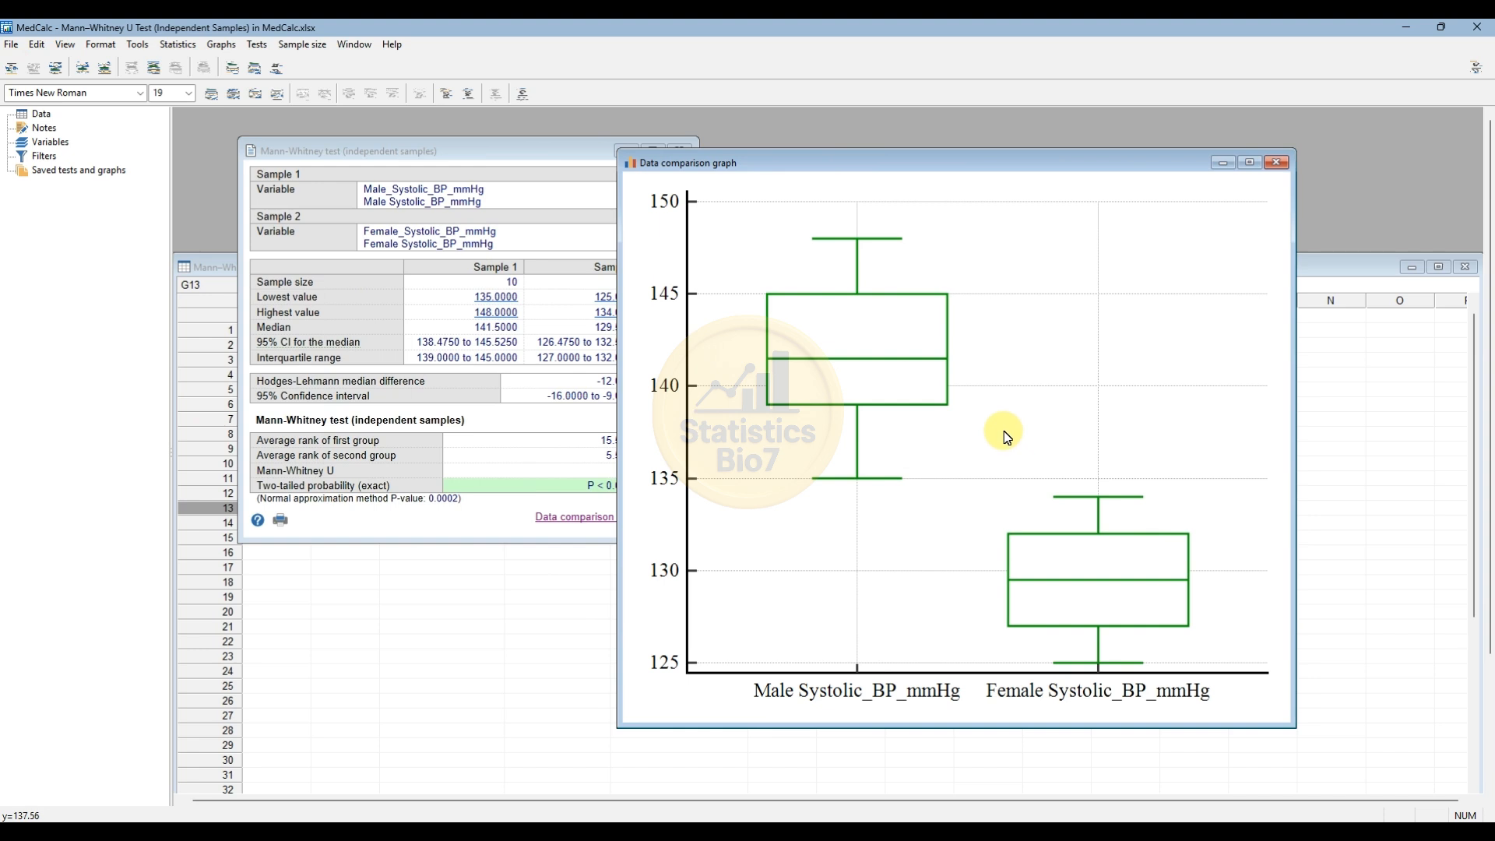
right_click(999, 388)
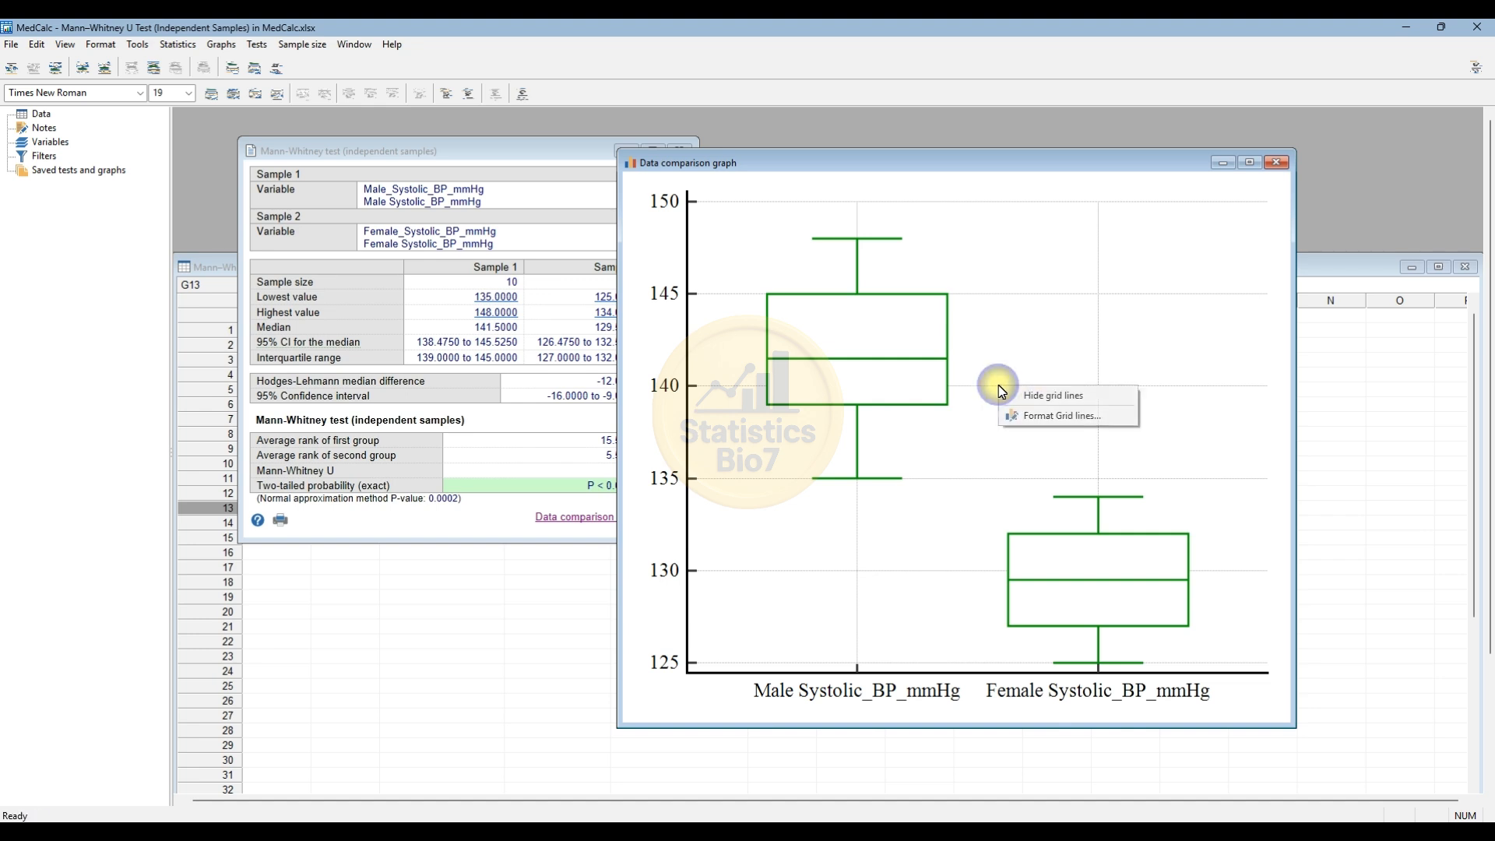
click(1037, 397)
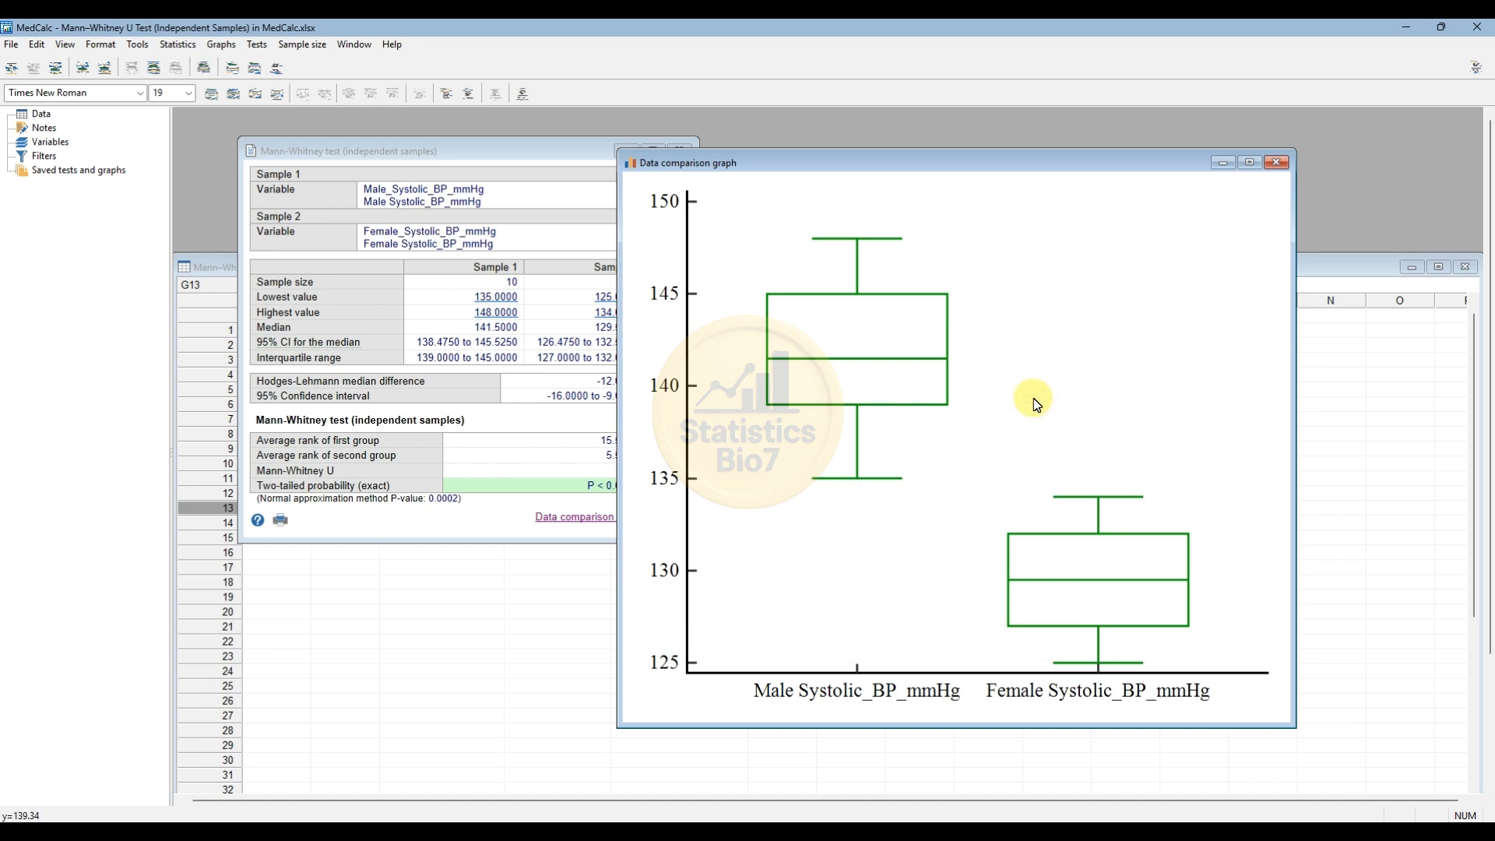
Format the box-and-whisker plots with an orange fill and a black, slightly thicker border.
right_click(873, 336)
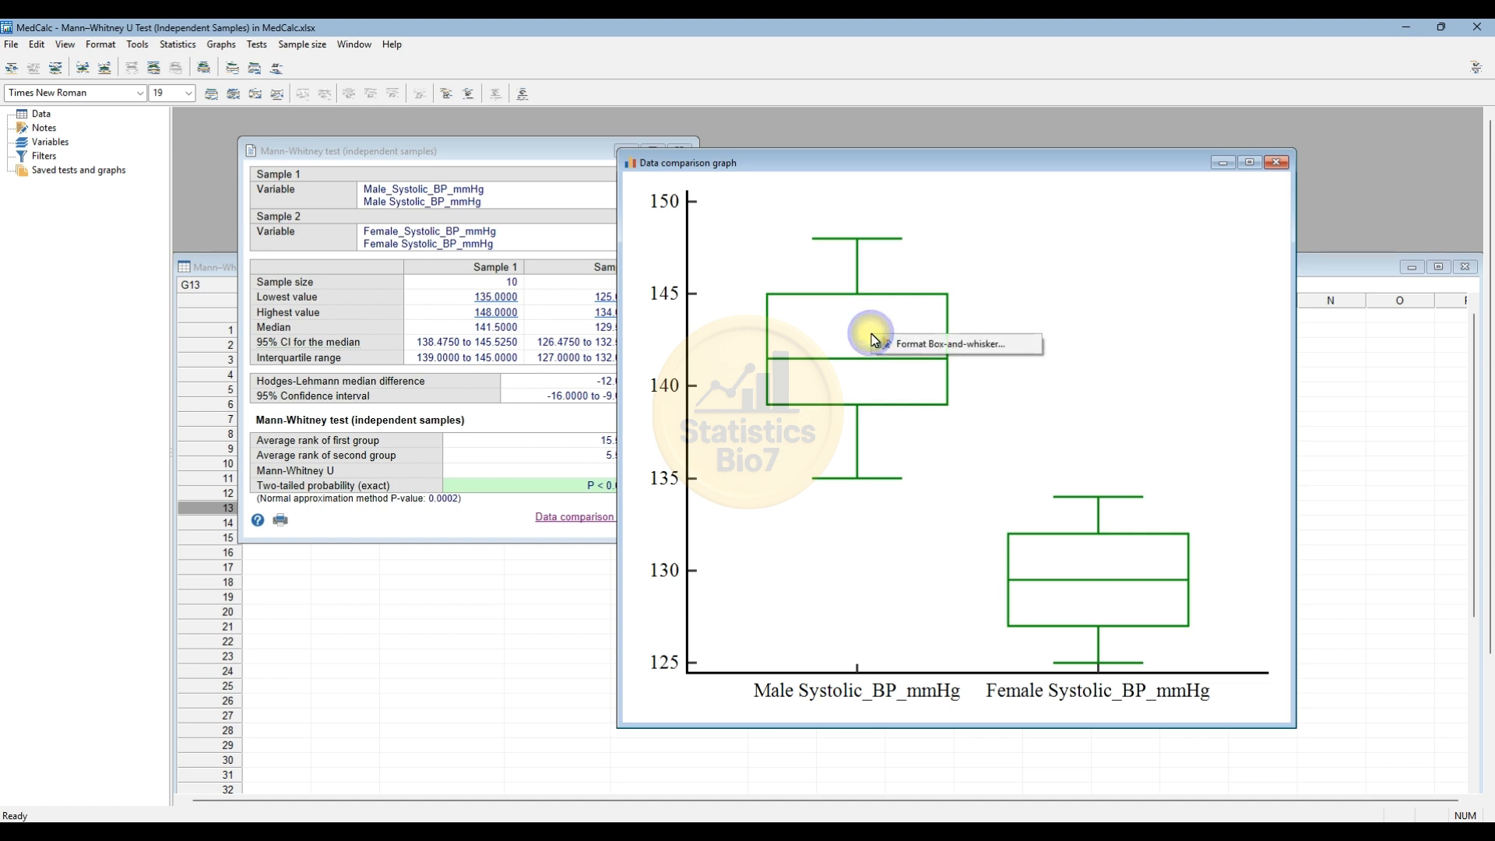
click(938, 348)
drag(1017, 234, 1092, 243)
click(1189, 300)
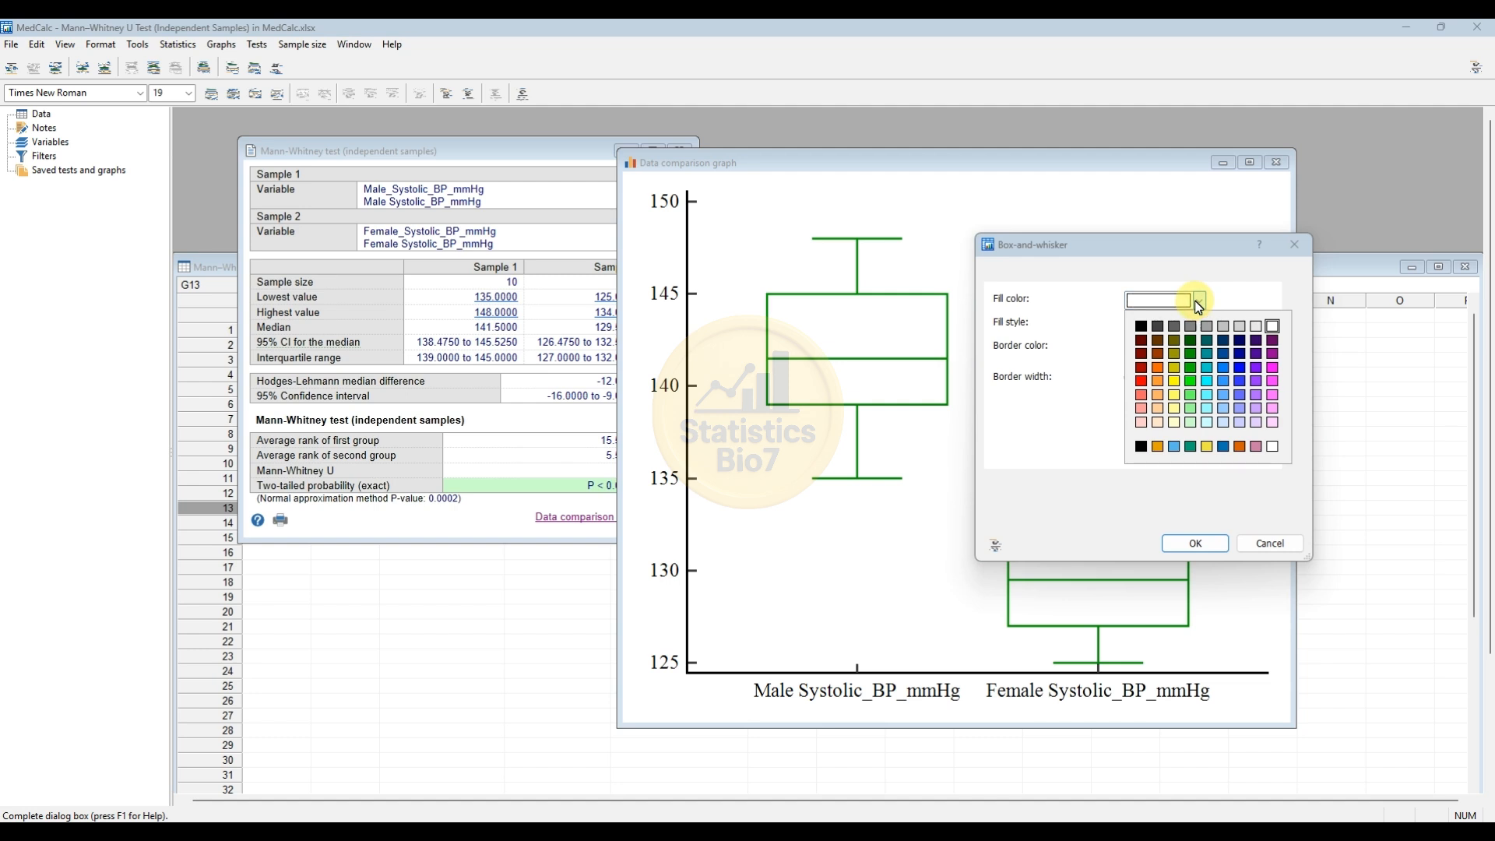
click(1162, 367)
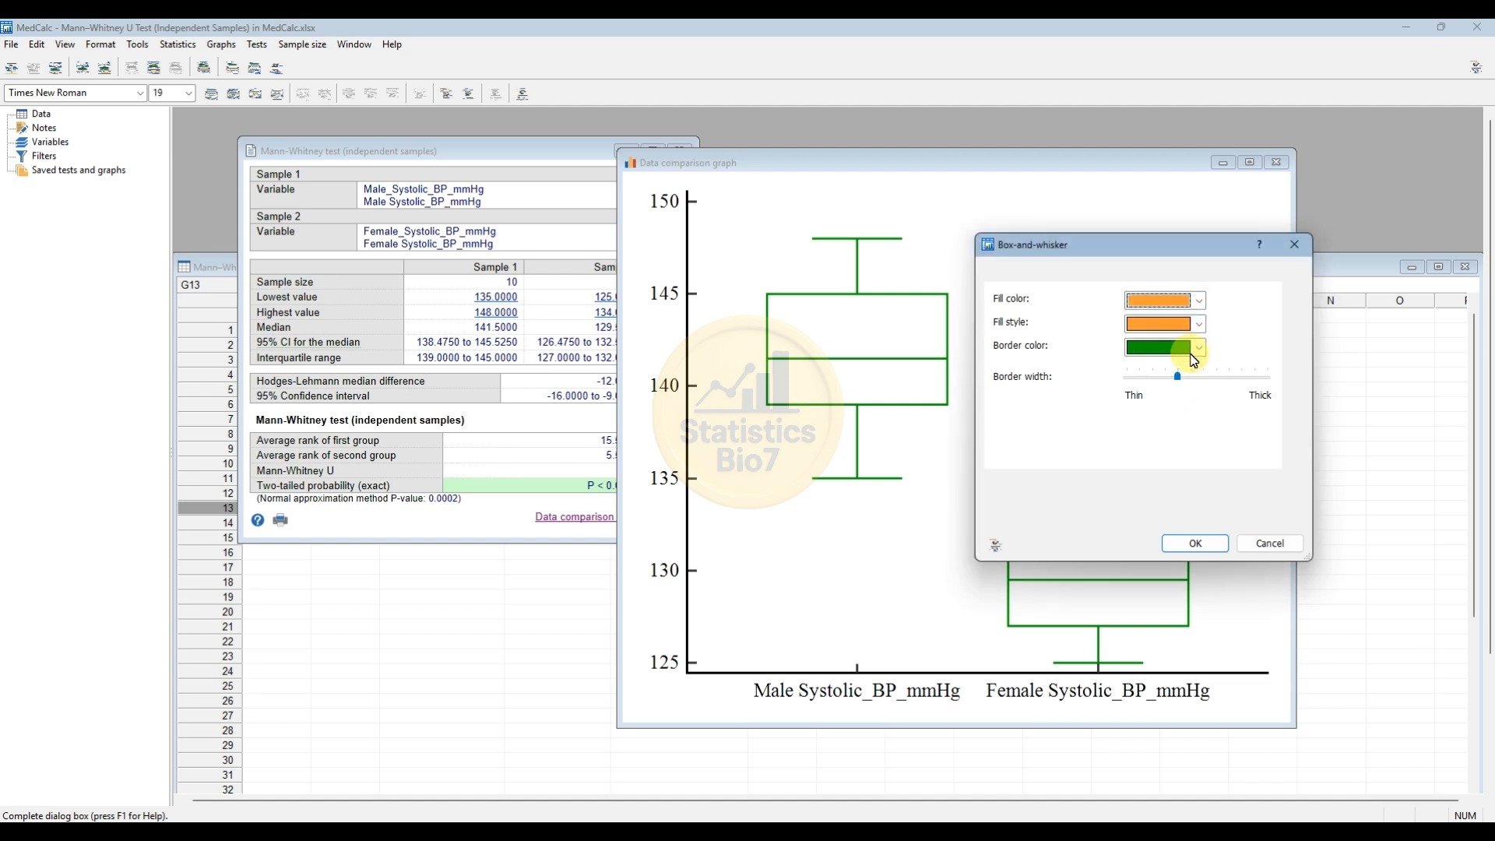
click(1200, 352)
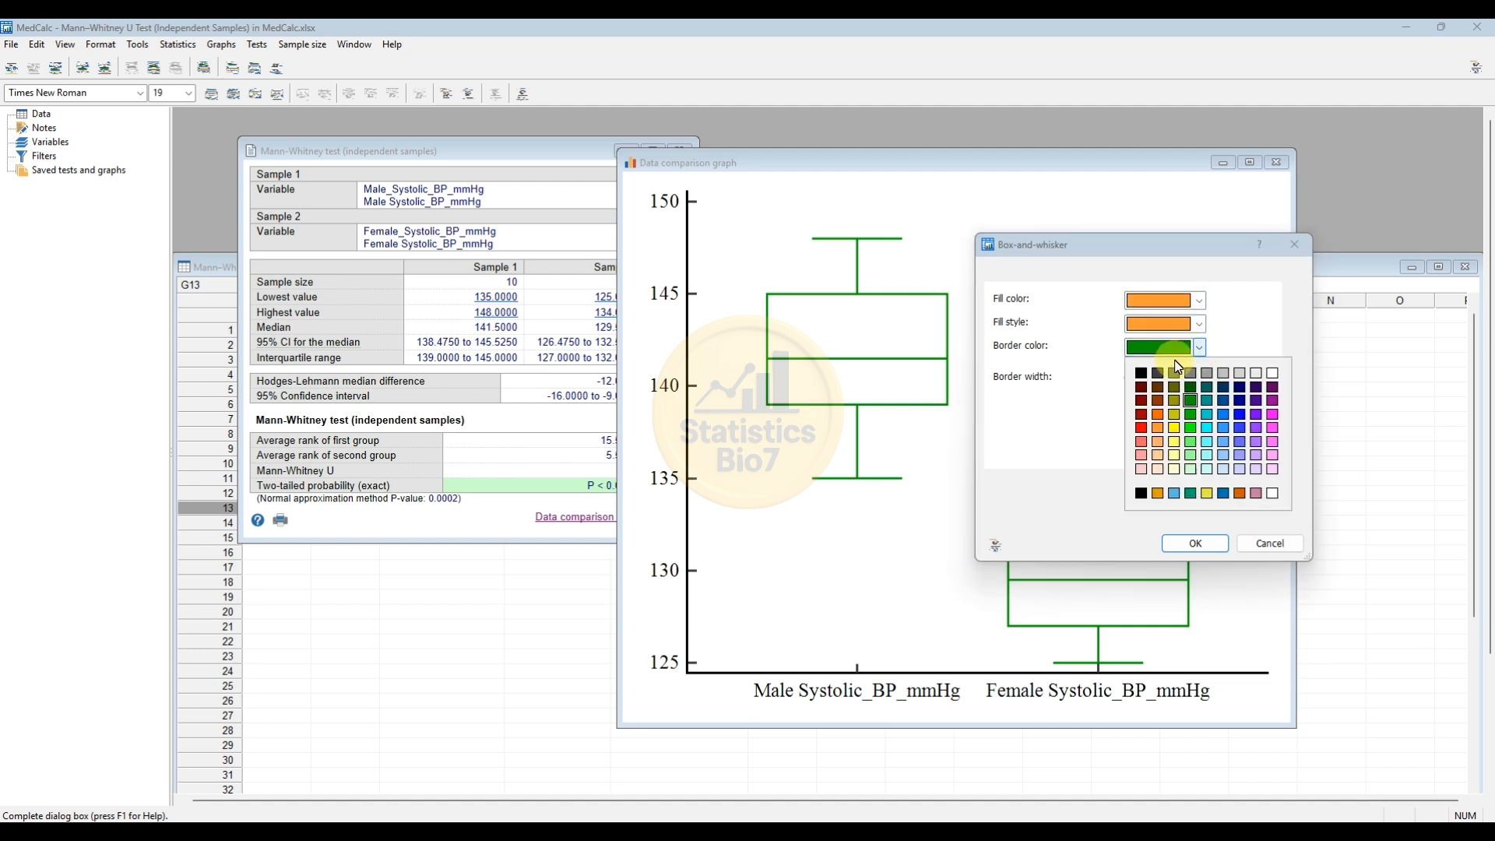
click(1148, 375)
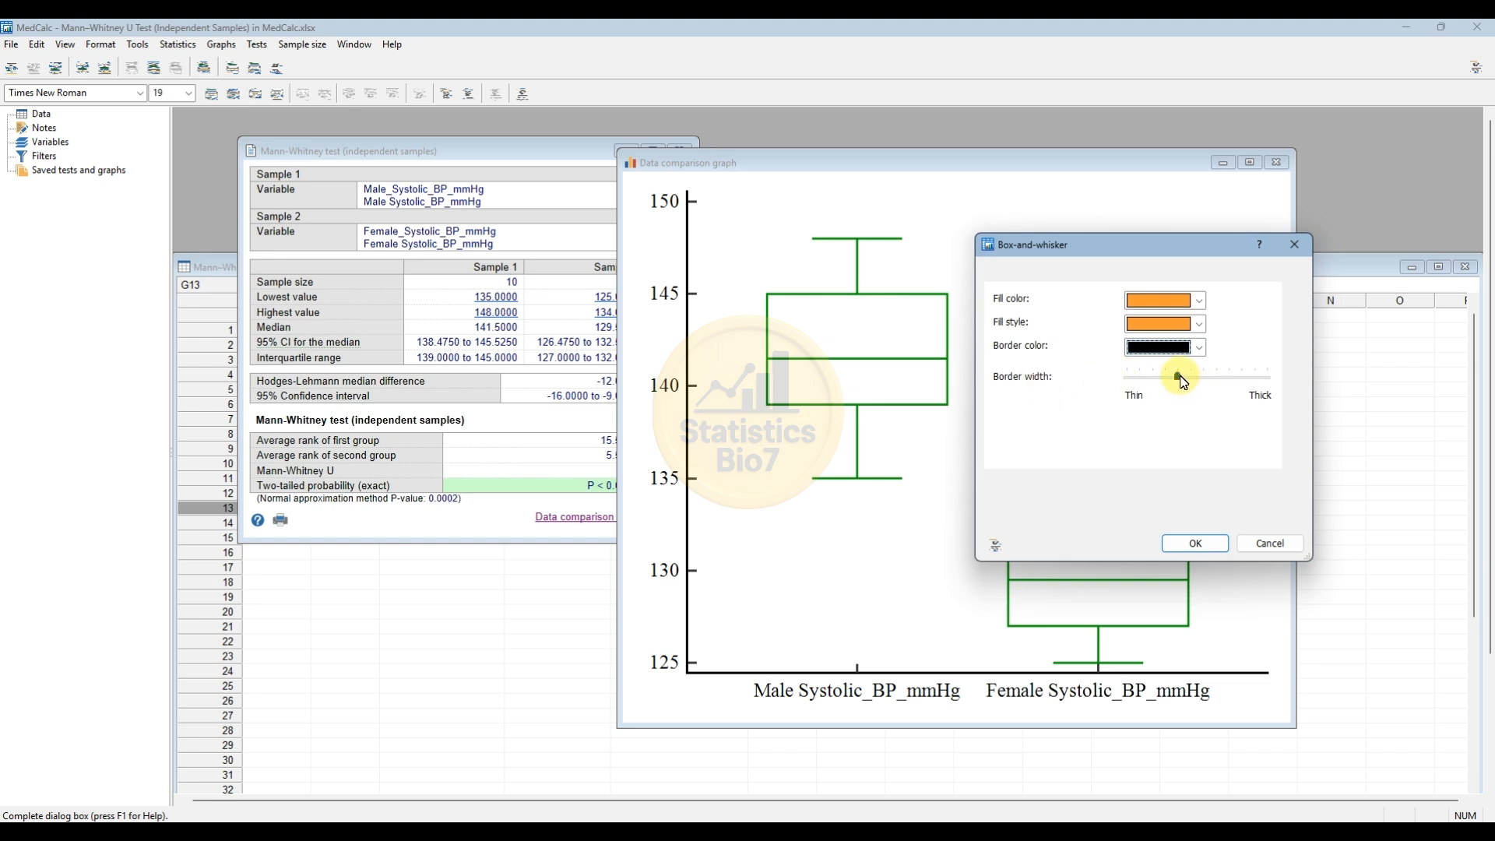
drag(1183, 380, 1203, 379)
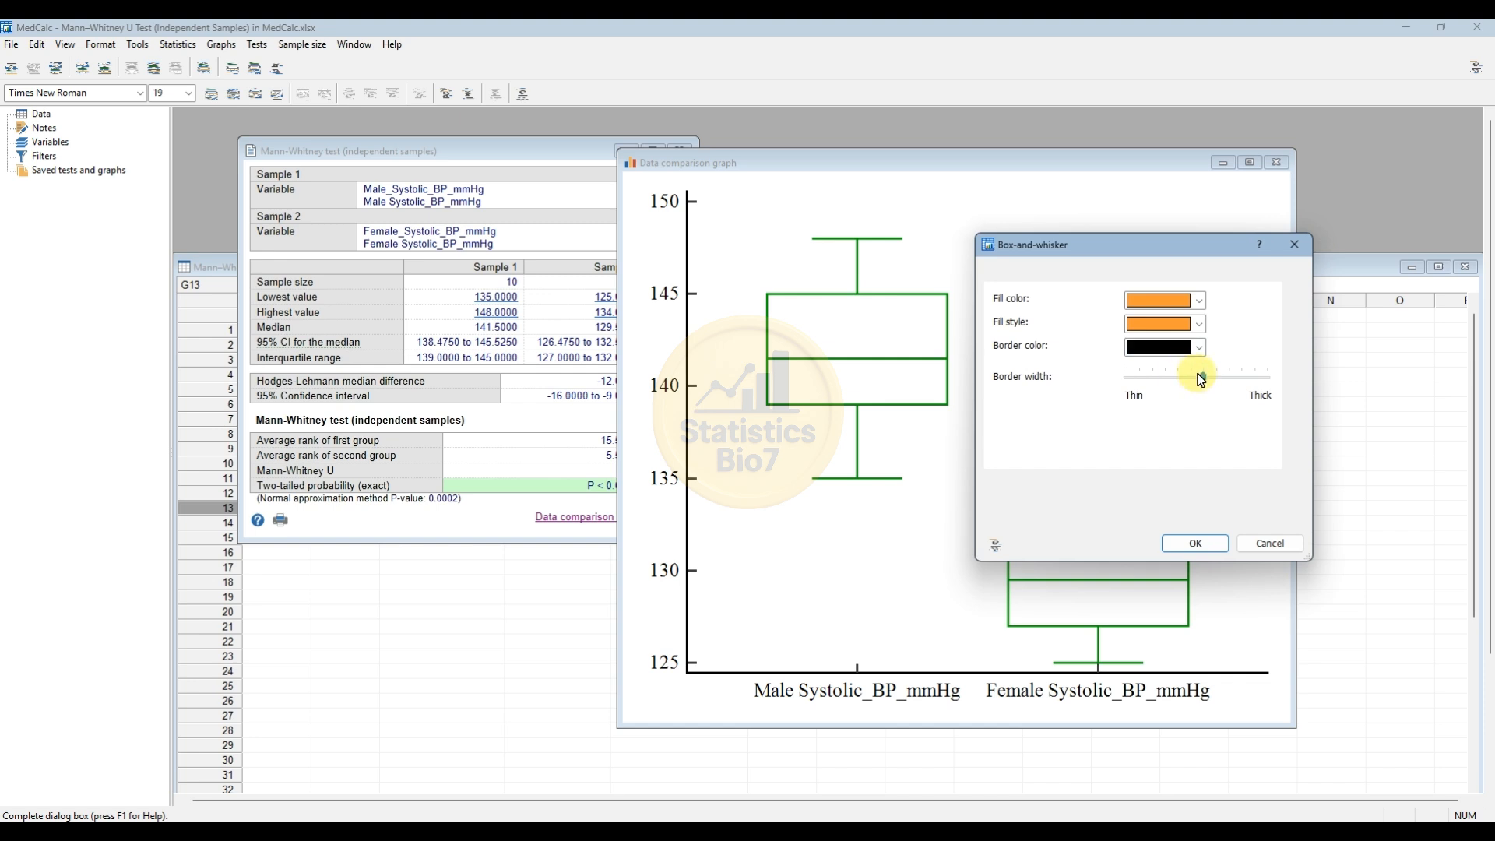
click(1220, 548)
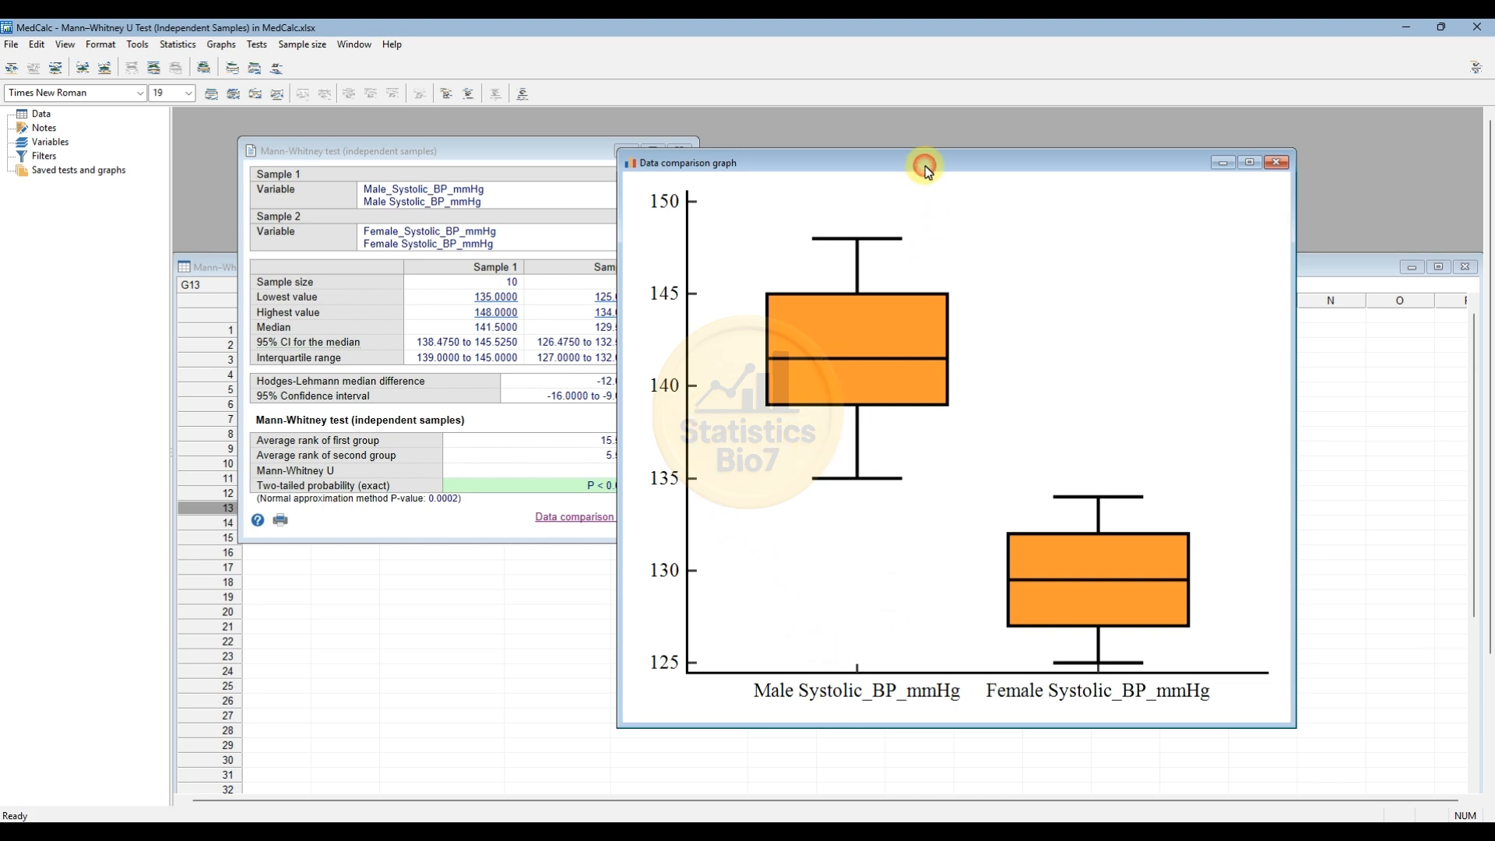
Reposition the comparison graph window so that it does not cover the Mann-Whitney results table.
drag(927, 170, 855, 149)
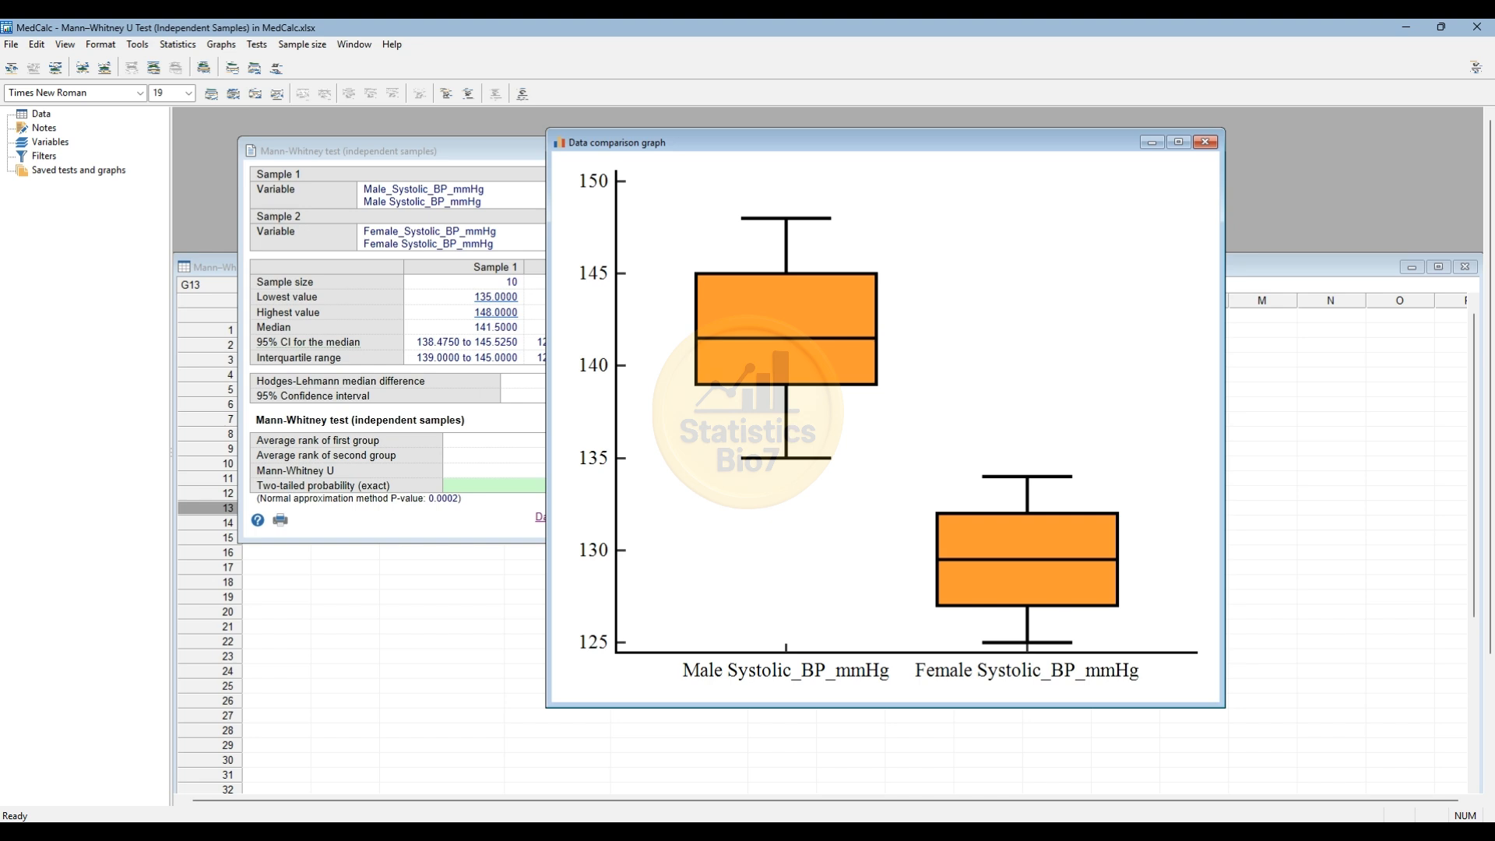
drag(759, 144, 890, 127)
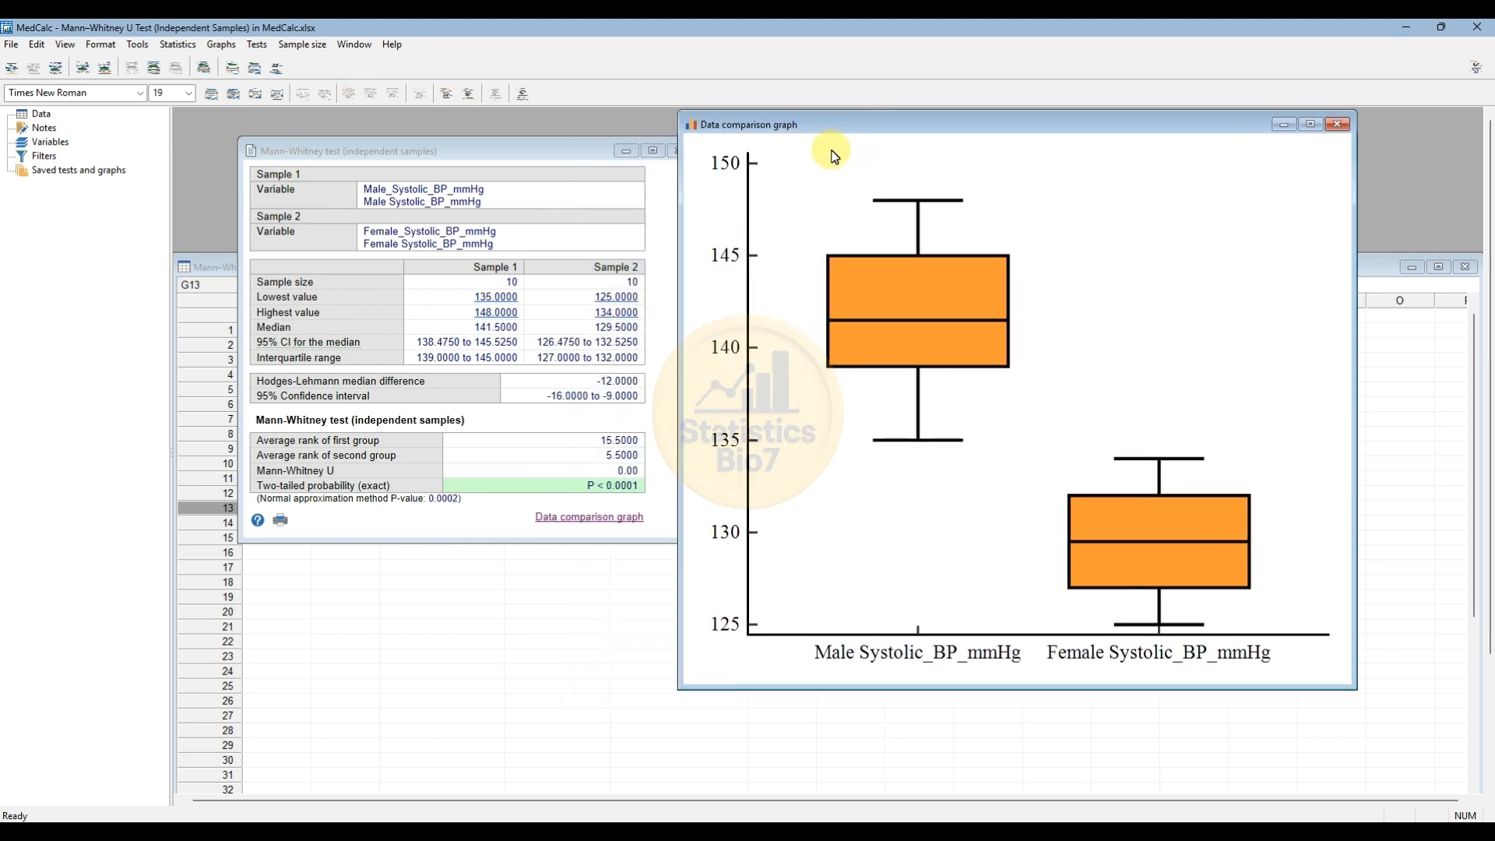